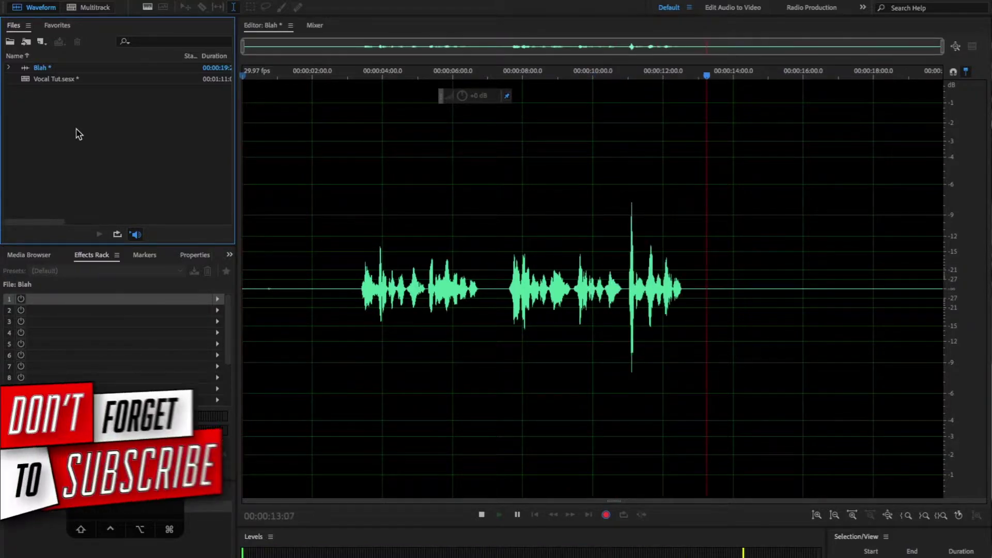
Stop the vocal recording and play back part of the Blah take
key(space)
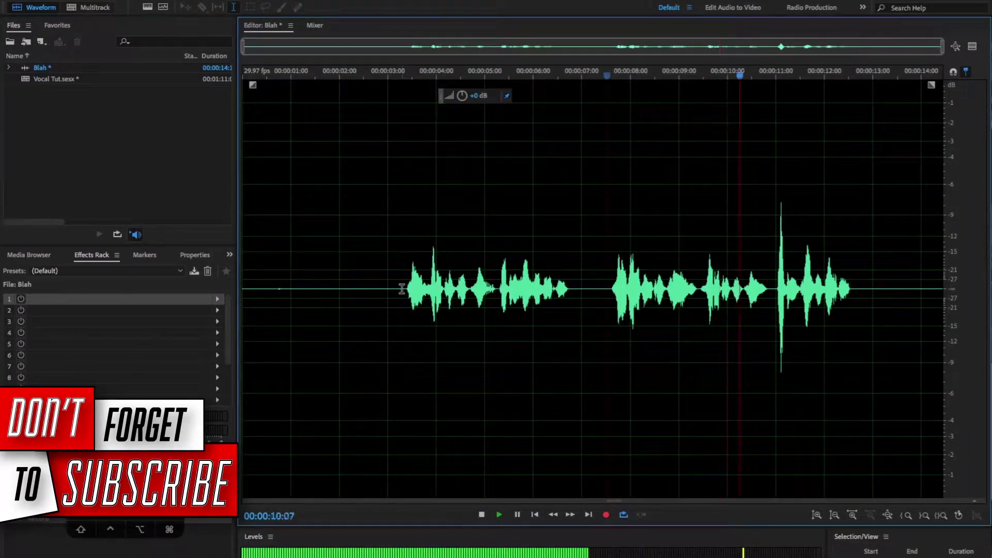
key(space)
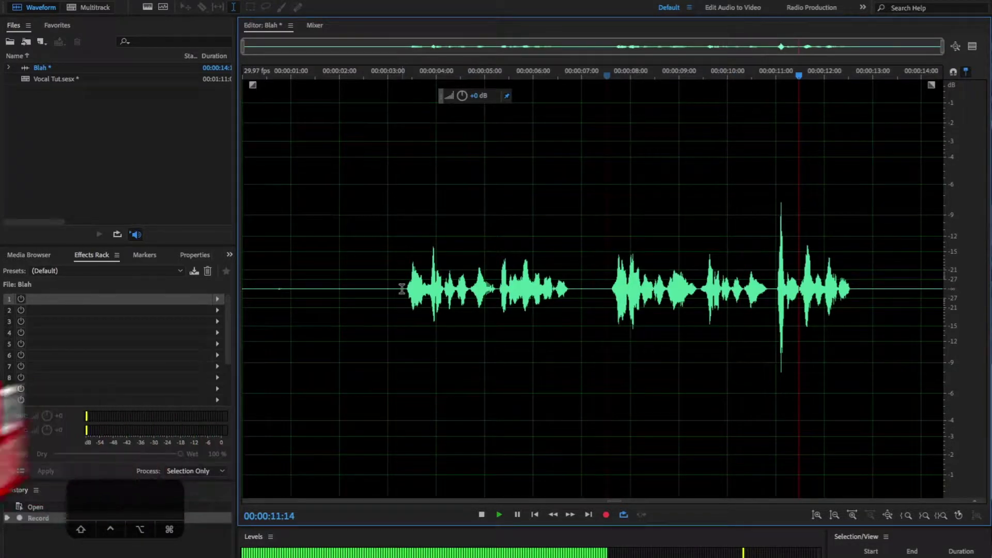
click(501, 287)
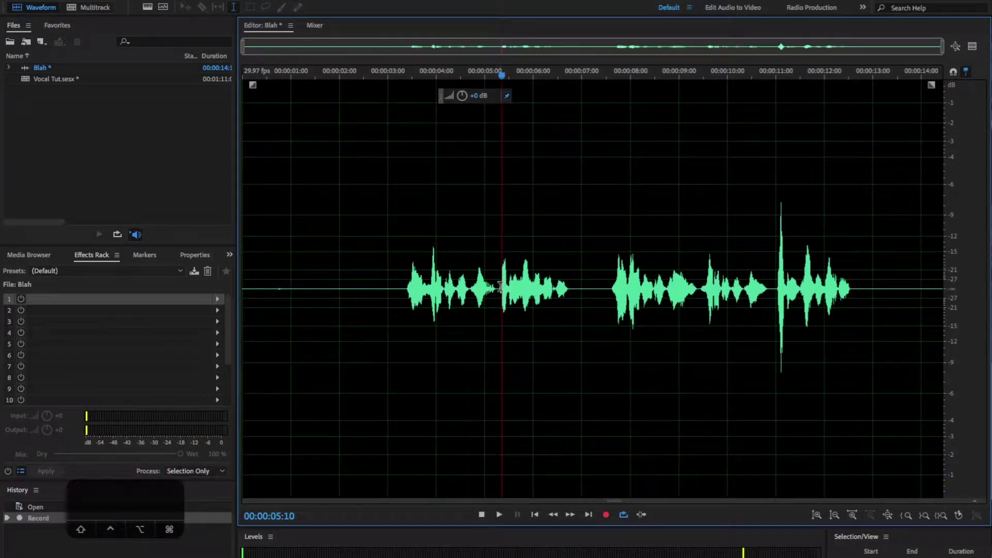
Delete about 3 seconds of silence before the first phrase of Blah and the silence after its last phrase
drag(389, 283, 3, 263)
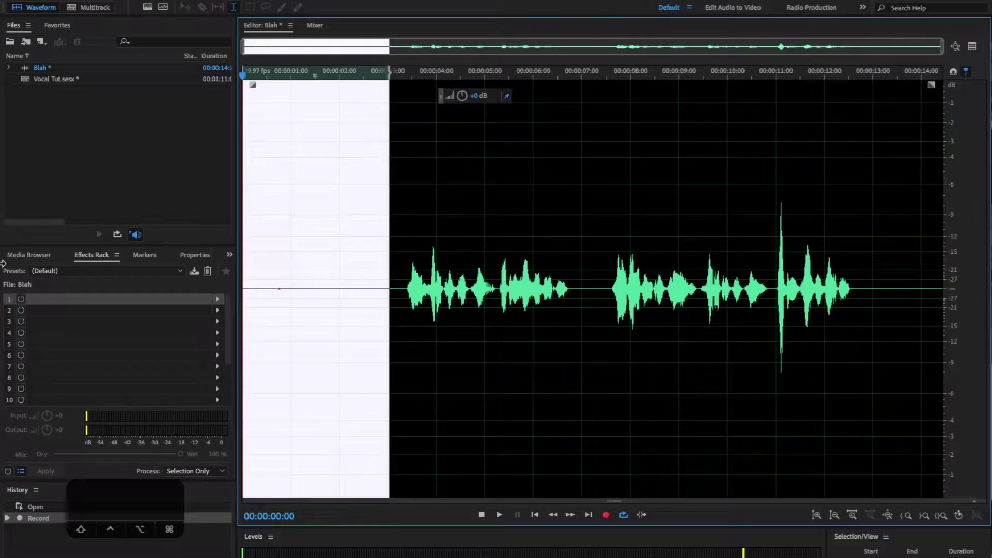
key(Delete)
drag(871, 292, 989, 301)
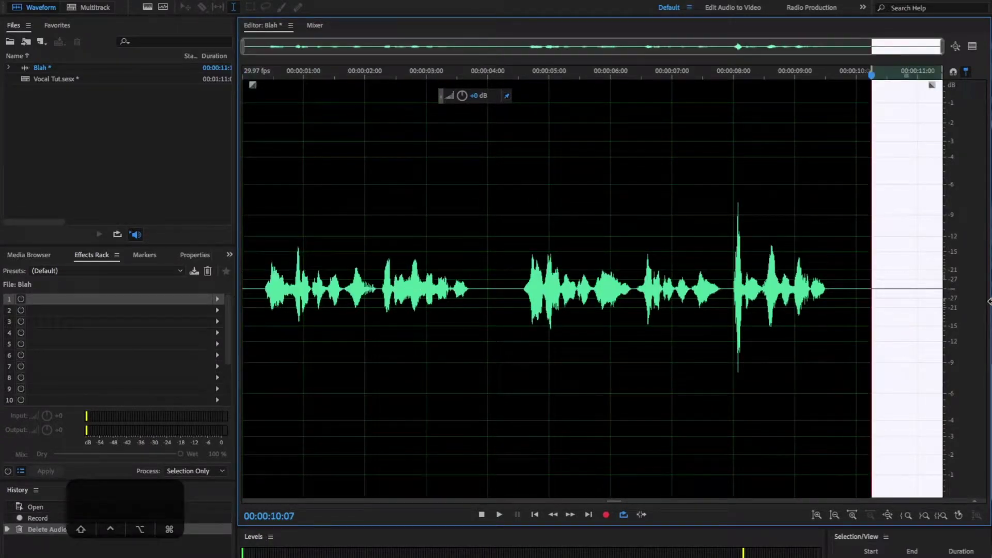
key(Delete)
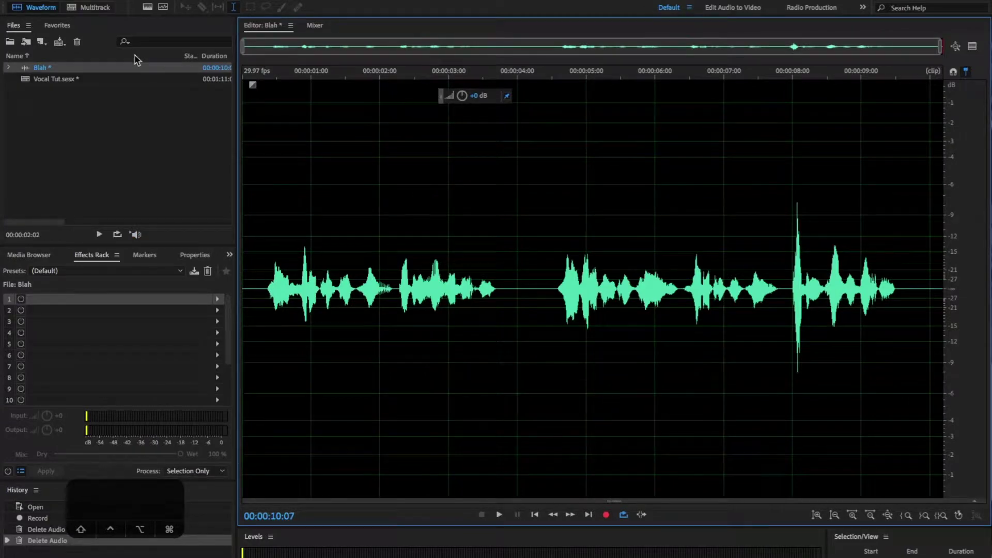
Examine the Blah clip on Track 1 of the multitrack session and the phrases in its waveform
click(90, 7)
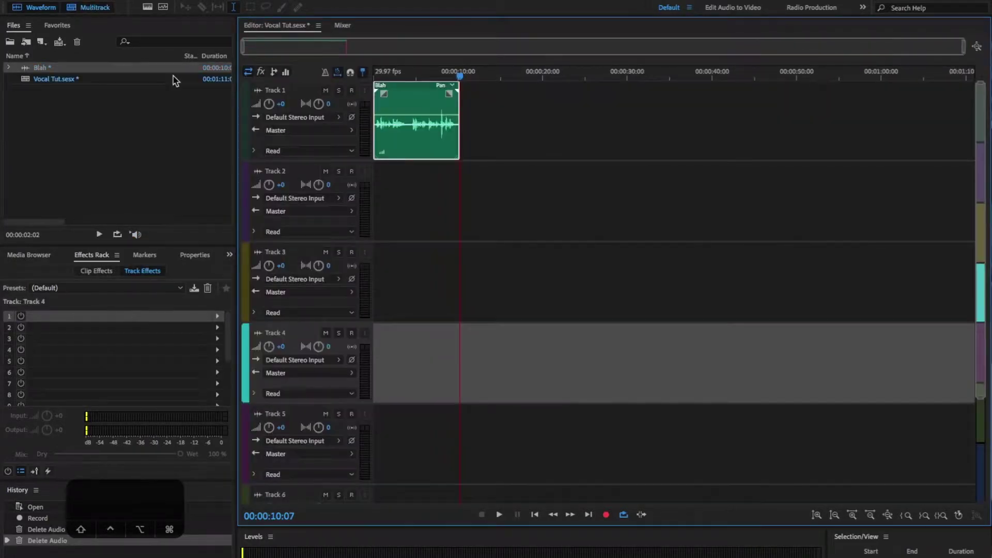
click(393, 87)
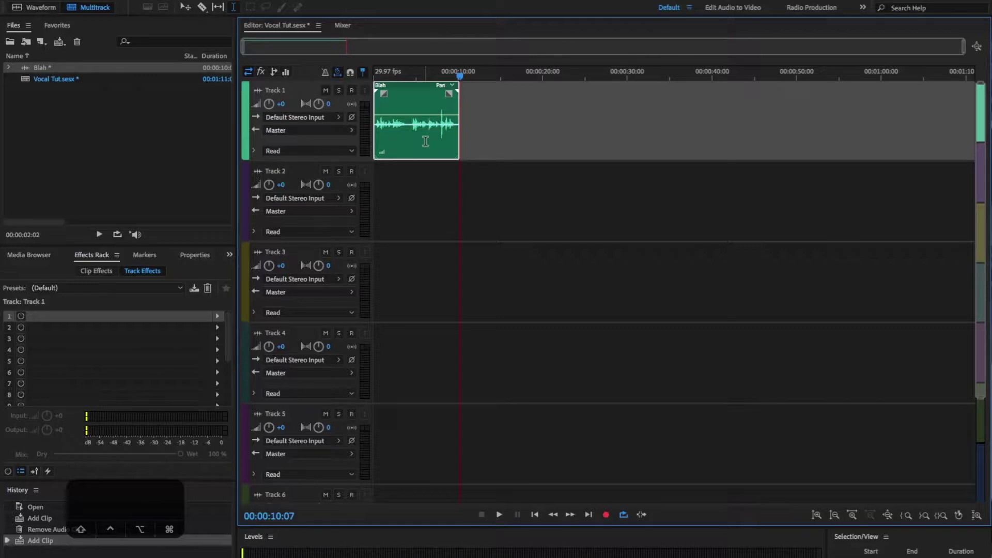
click(38, 10)
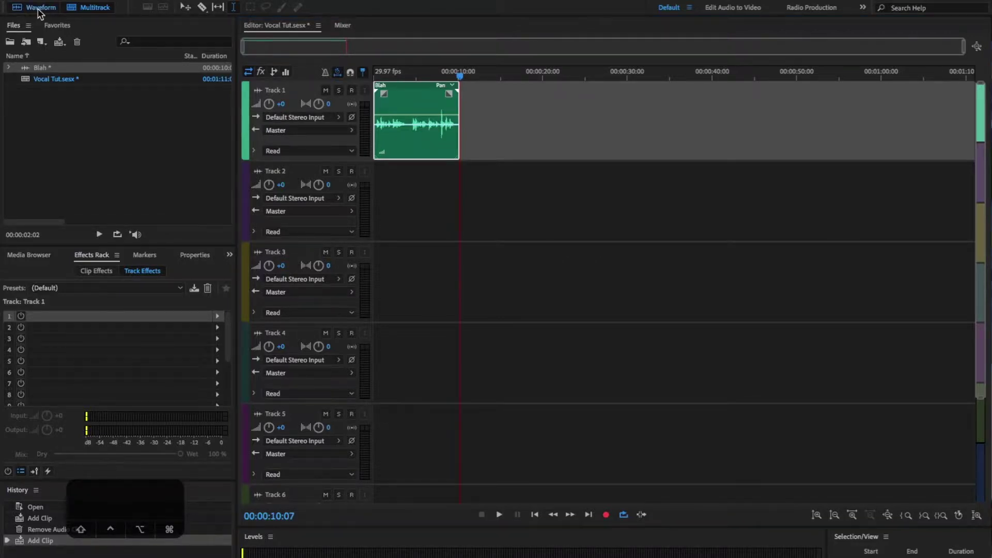
drag(259, 277, 363, 287)
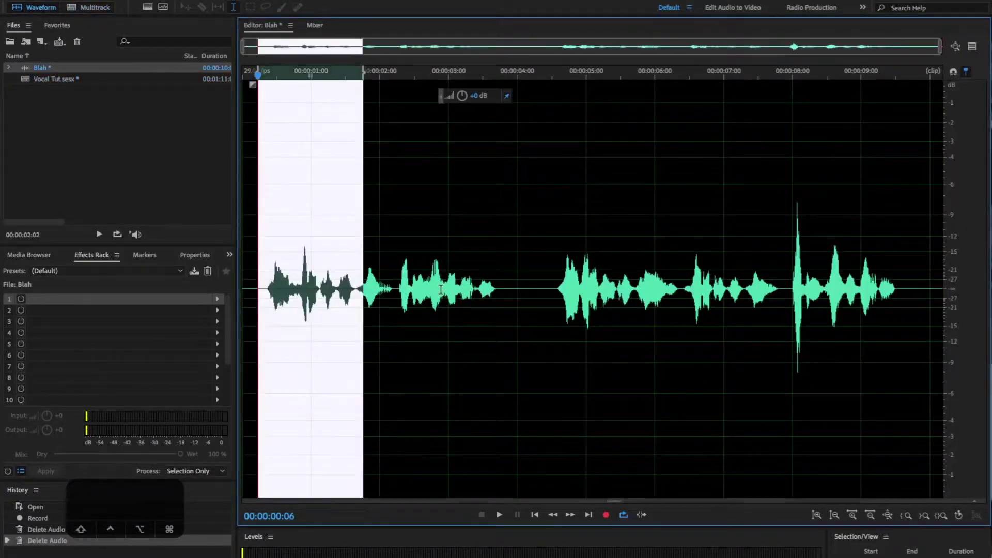
drag(440, 289, 550, 287)
drag(898, 279, 545, 258)
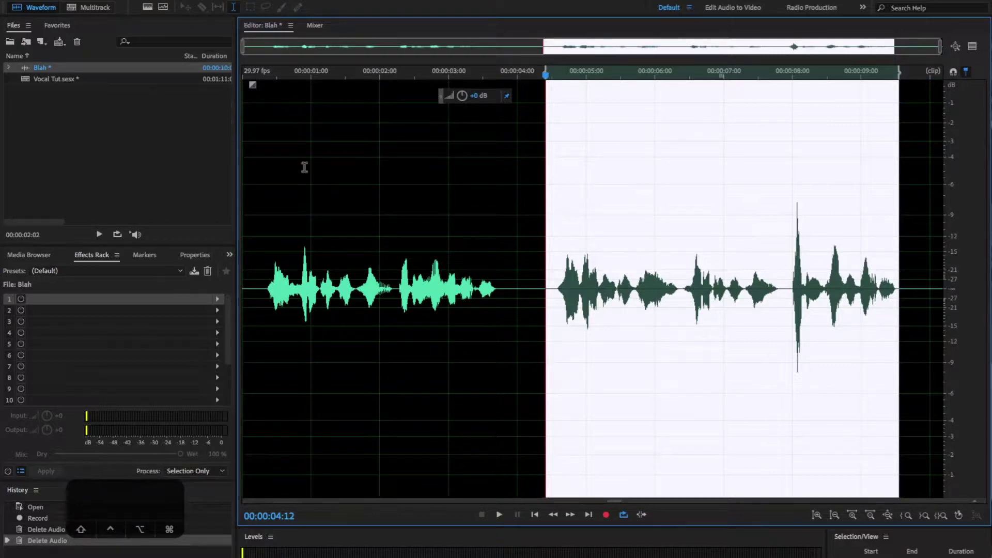
Return to the multitrack session and add the Amplify effect to slot 1 of Track 1's effects rack
click(84, 12)
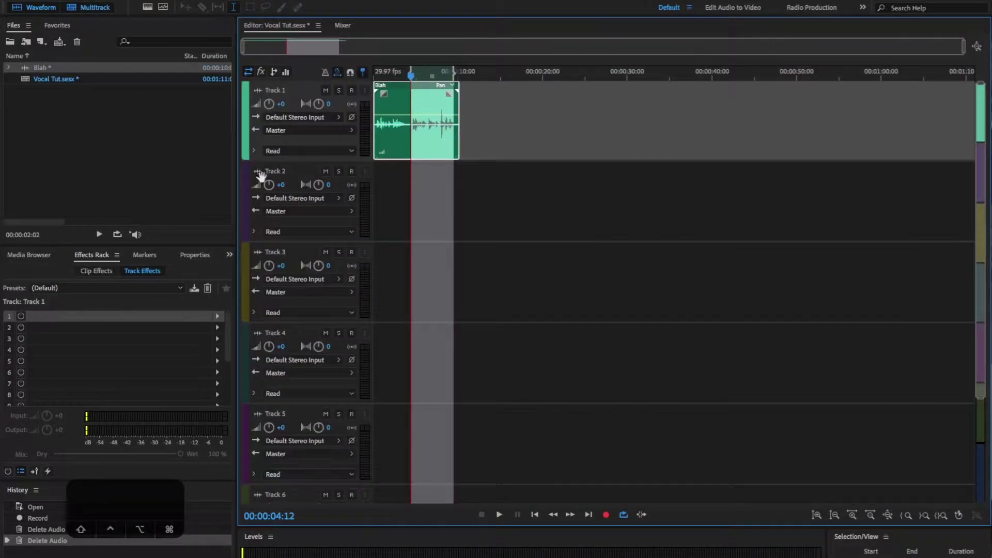
click(496, 197)
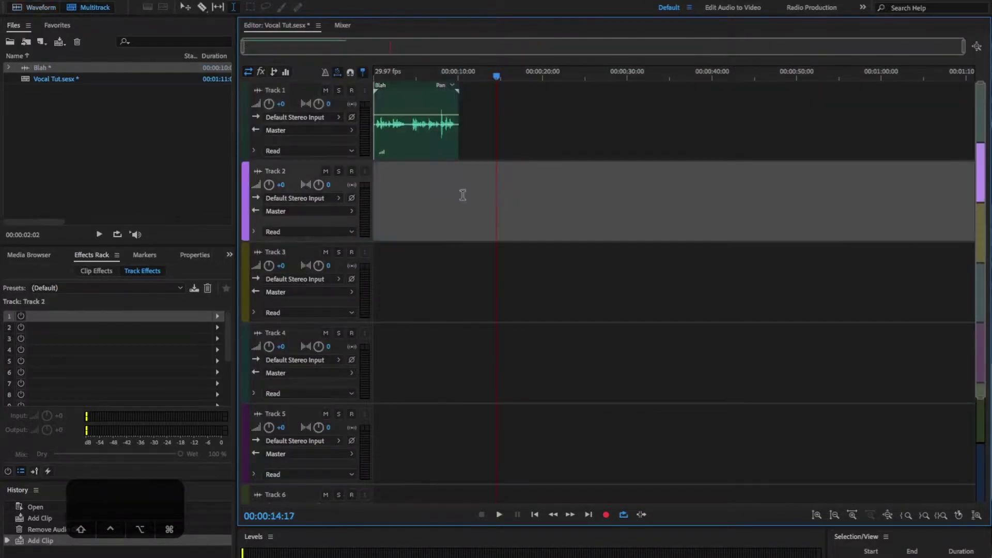
click(400, 88)
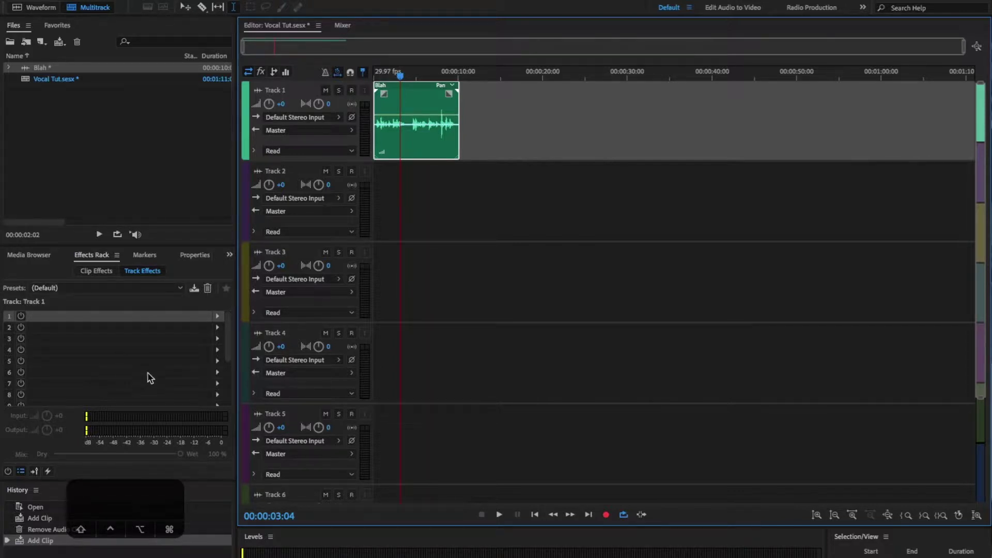
click(217, 316)
mouse_move(291, 360)
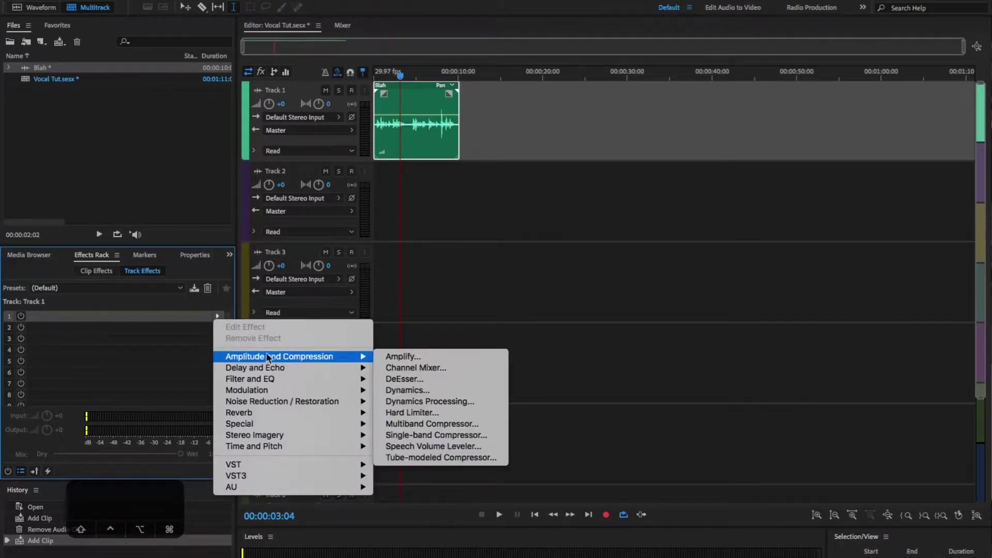
mouse_move(338, 358)
click(401, 357)
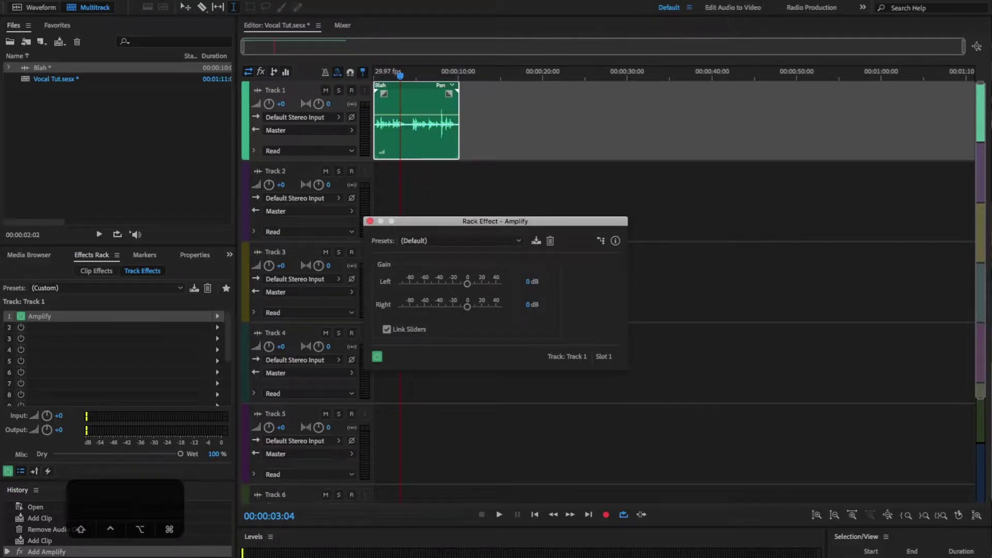
Play the vocal briefly from the start and redock the Levels panel as a narrow vertical meter beside the editor
drag(389, 77, 339, 79)
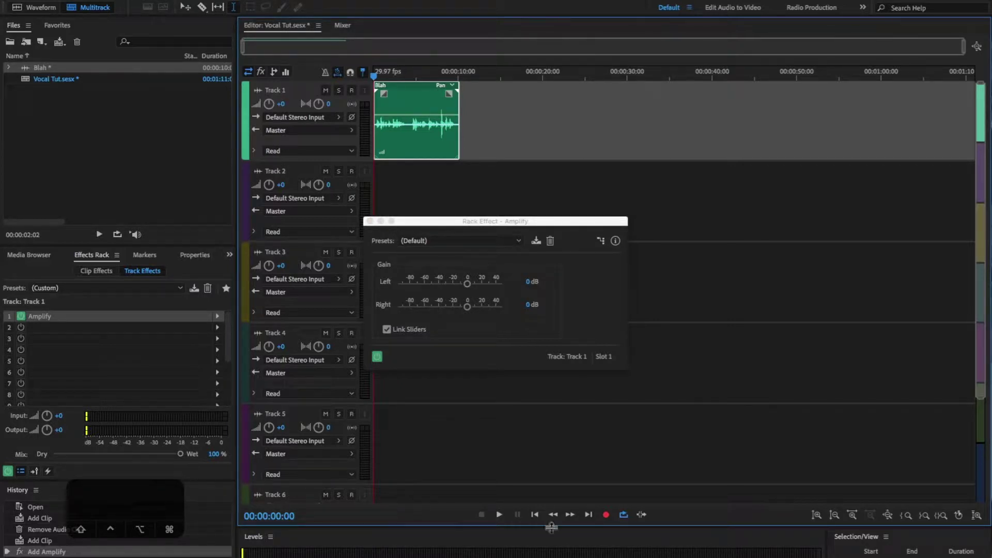
key(space)
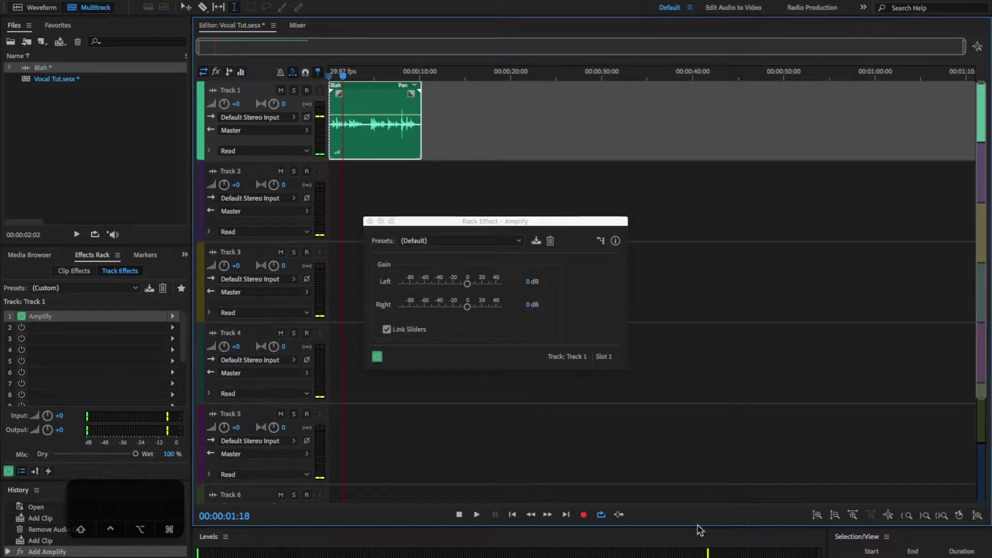
drag(340, 527, 337, 490)
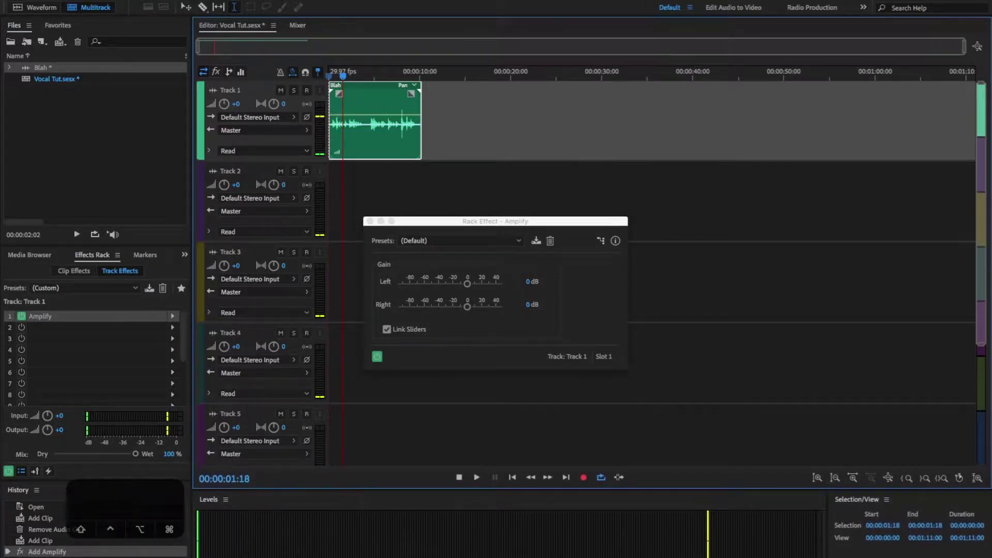
drag(213, 500, 981, 280)
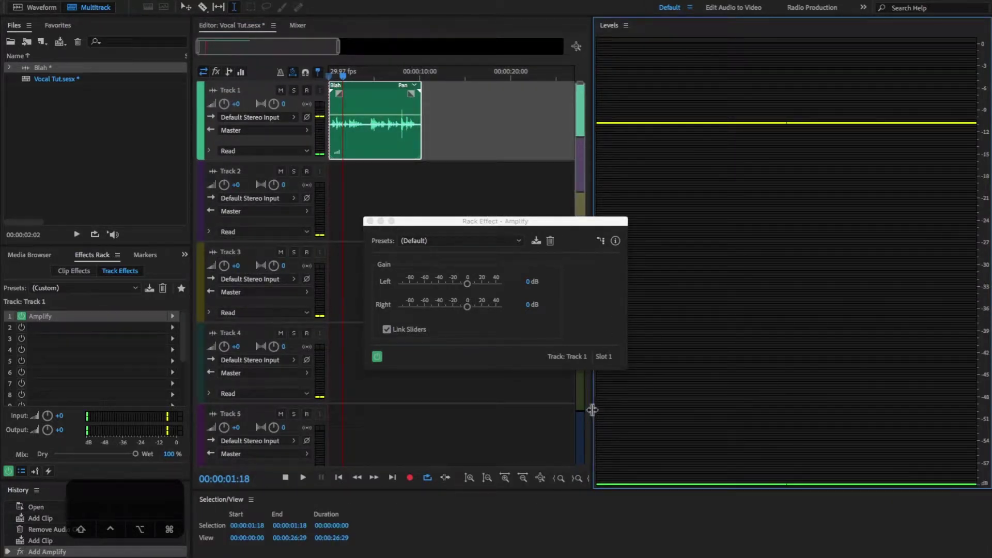
drag(592, 410, 925, 405)
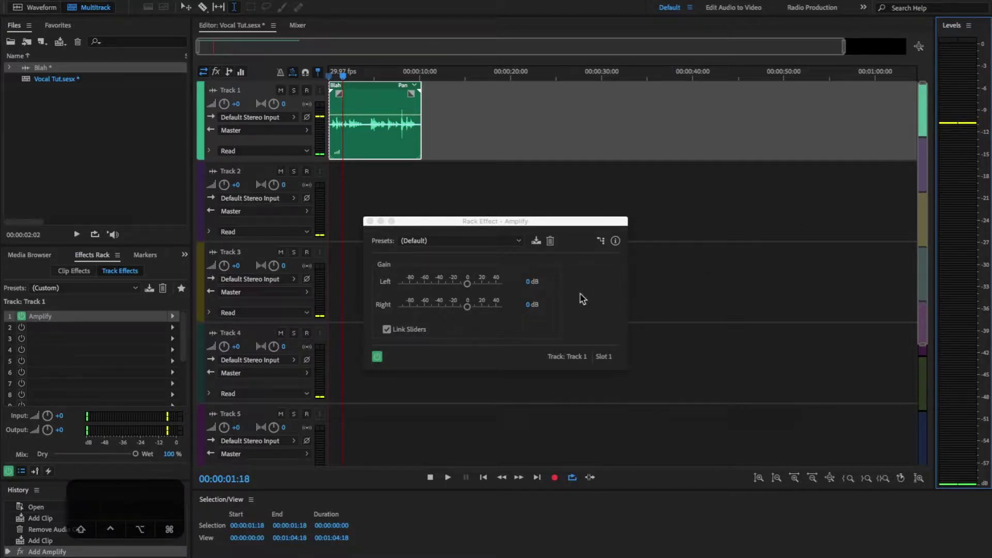
Play Track 1 from the beginning and check the vocal's peaks on the level meter
click(331, 74)
key(space)
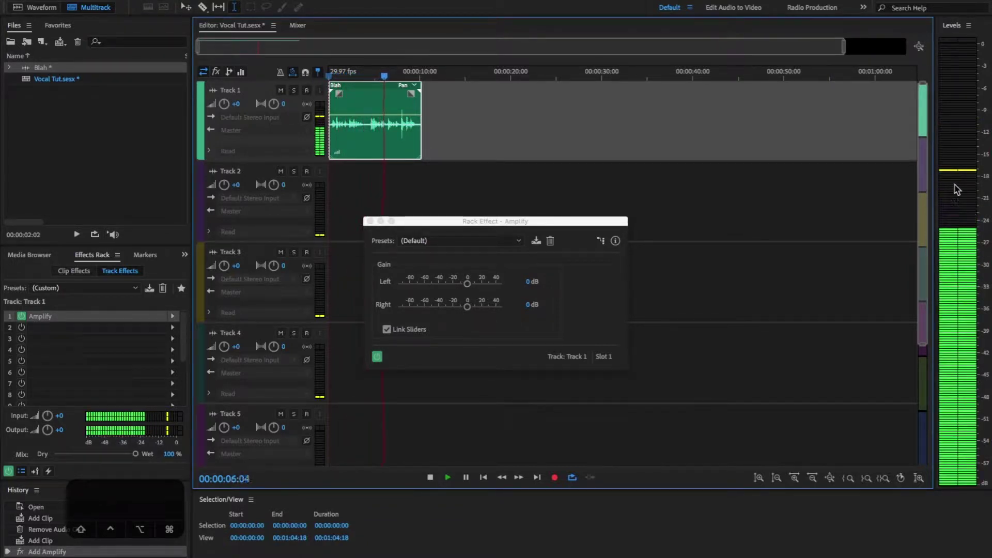
key(space)
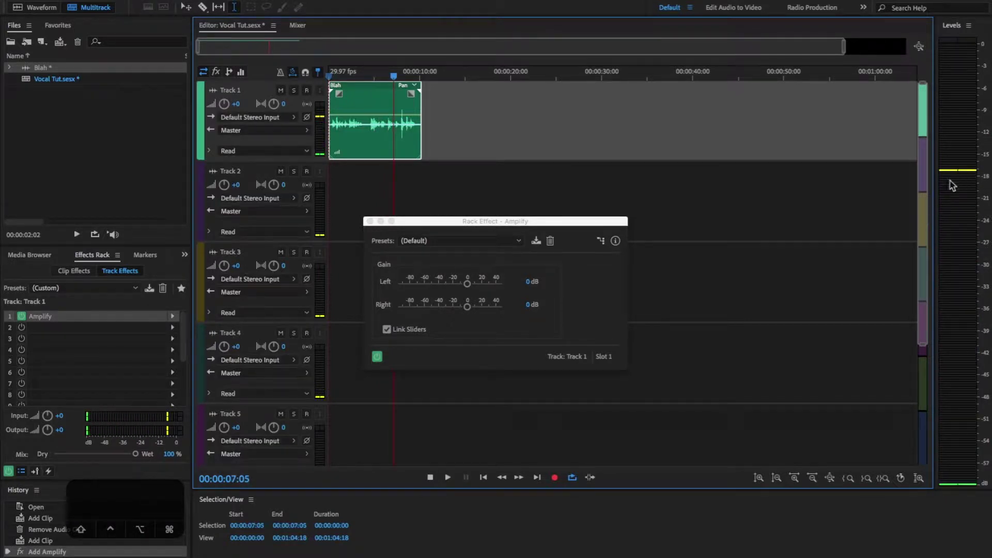
Set the Amplify gain to 2 dB on the linked left and right channels and close the effect
click(527, 285)
click(527, 283)
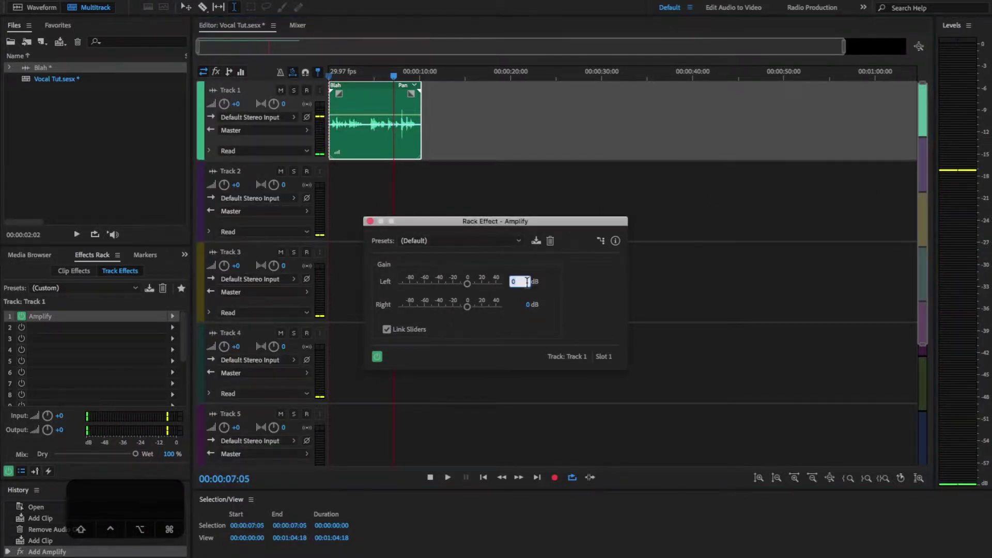
text(2)
key(Return)
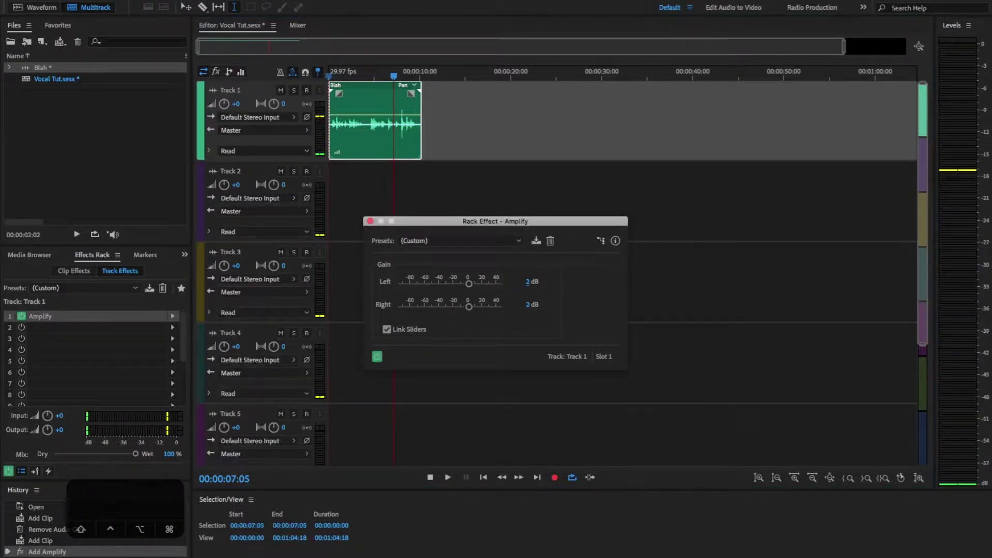
click(527, 281)
click(521, 336)
click(370, 221)
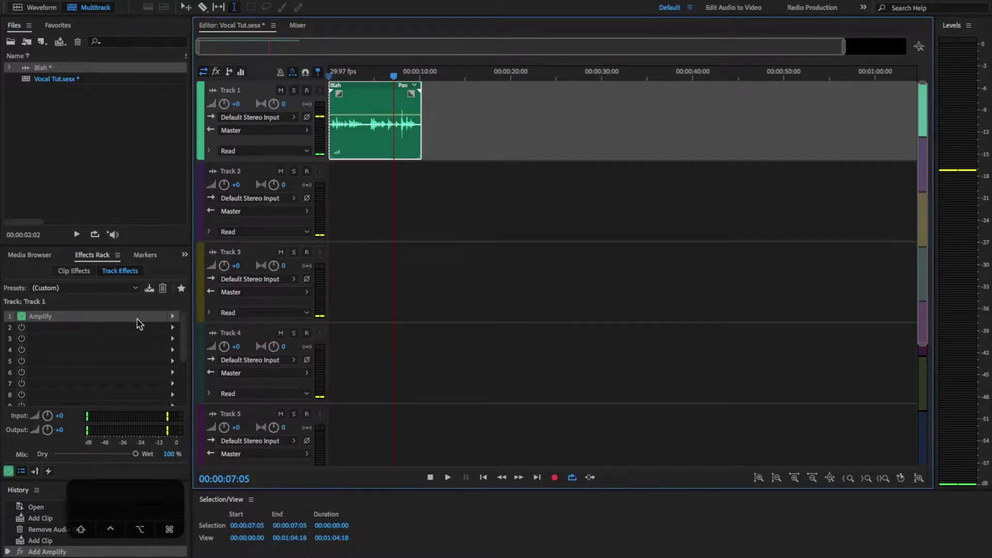
Add Dynamics Processing to slot 2 of Track 1 and reset its curve to the neutral line
click(150, 328)
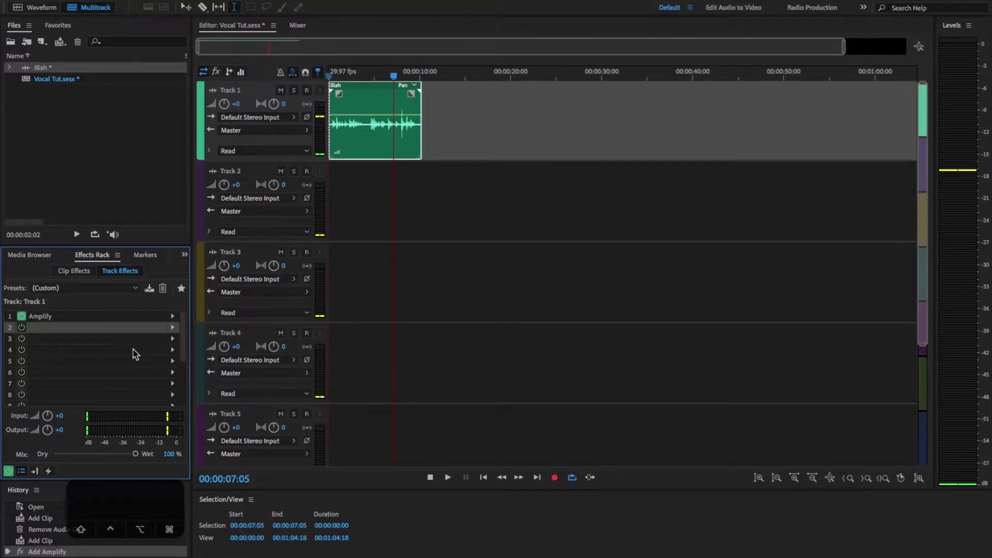
click(172, 329)
mouse_move(231, 370)
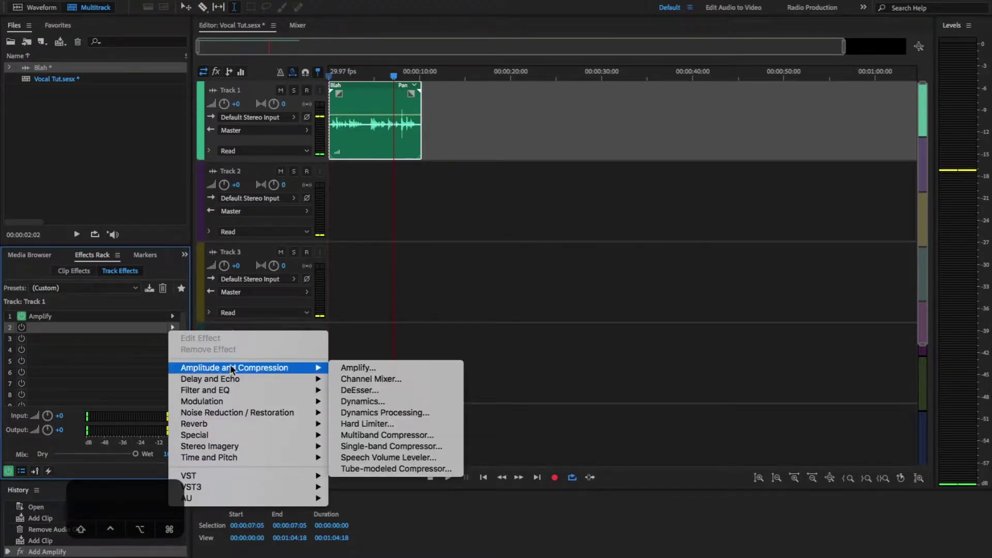
click(412, 414)
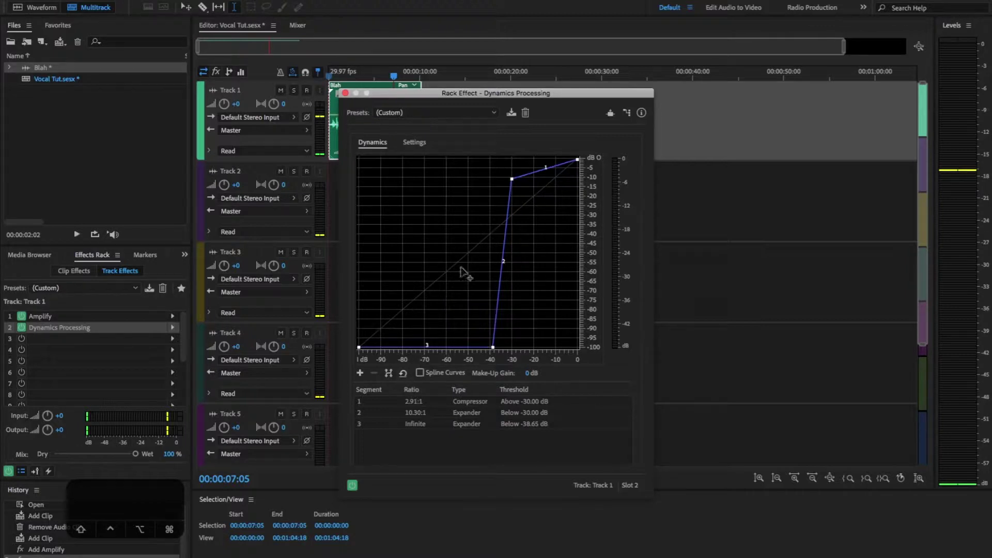
click(402, 372)
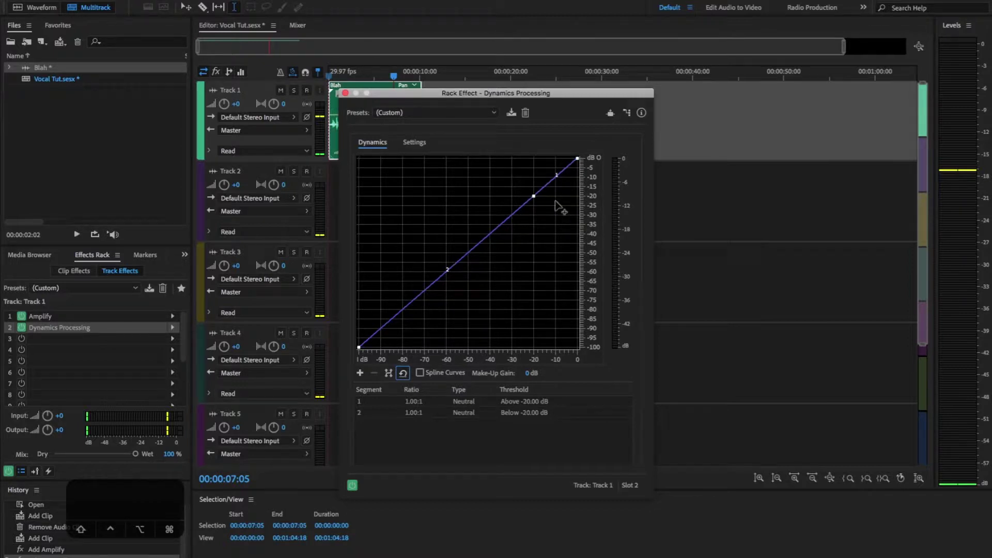
Move the curve's -20 dB point to -30 dB input and about -15 dB output, and lower the 0 dB endpoint to about -5 dB output
mouse_move(534, 198)
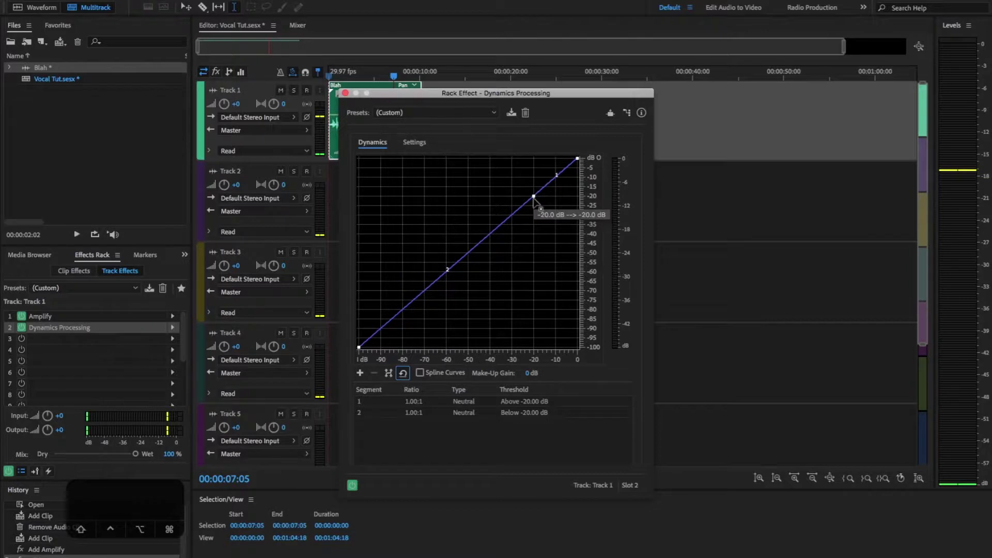
click(533, 196)
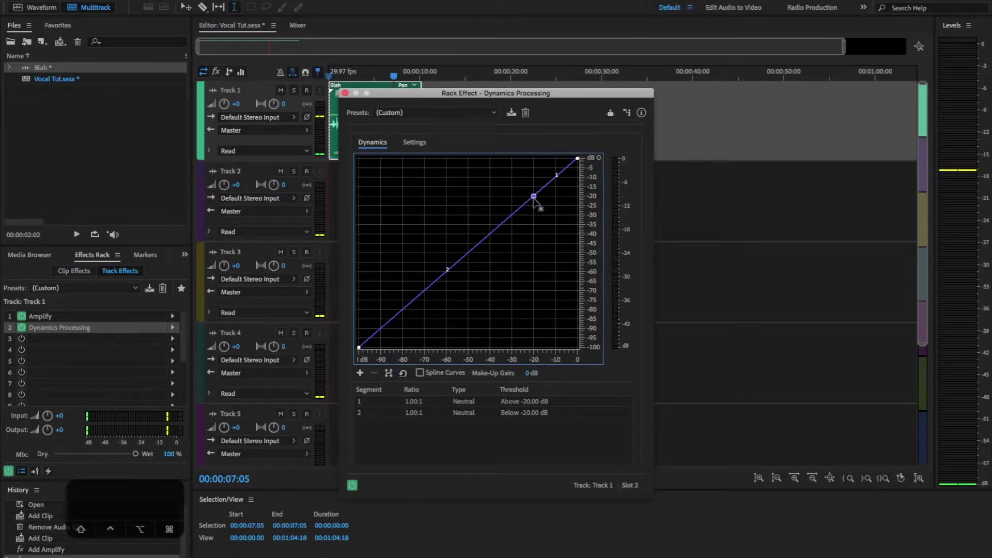
drag(533, 196, 510, 187)
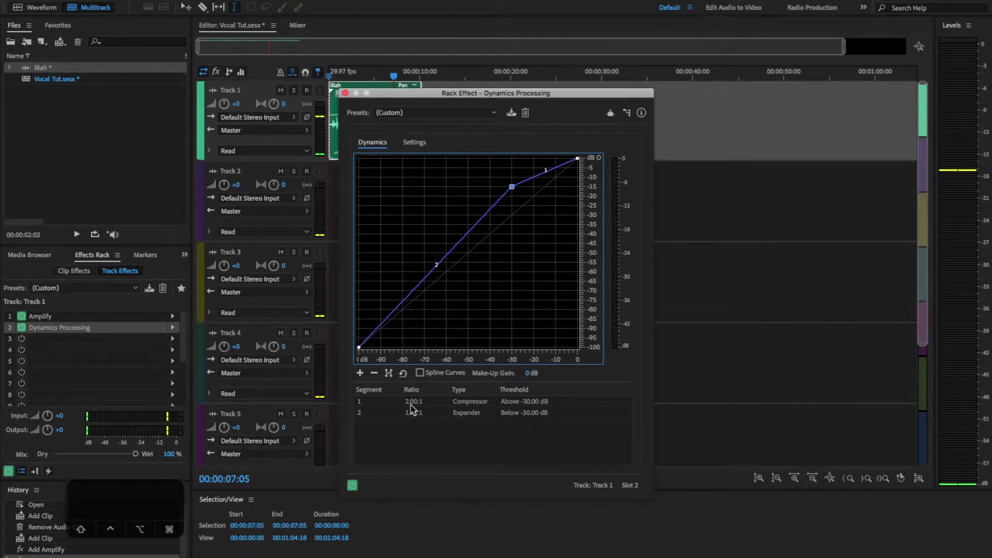
mouse_move(579, 160)
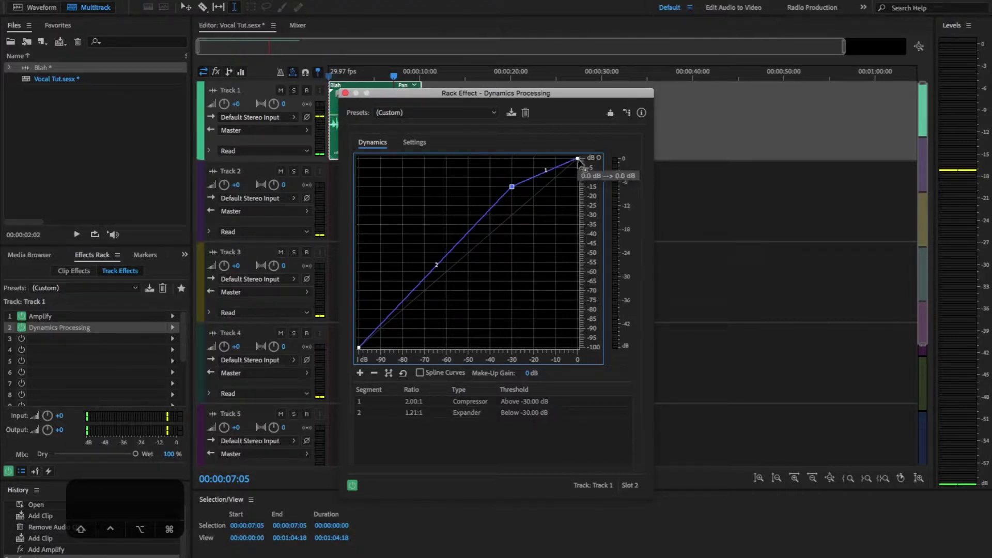
drag(579, 160, 579, 166)
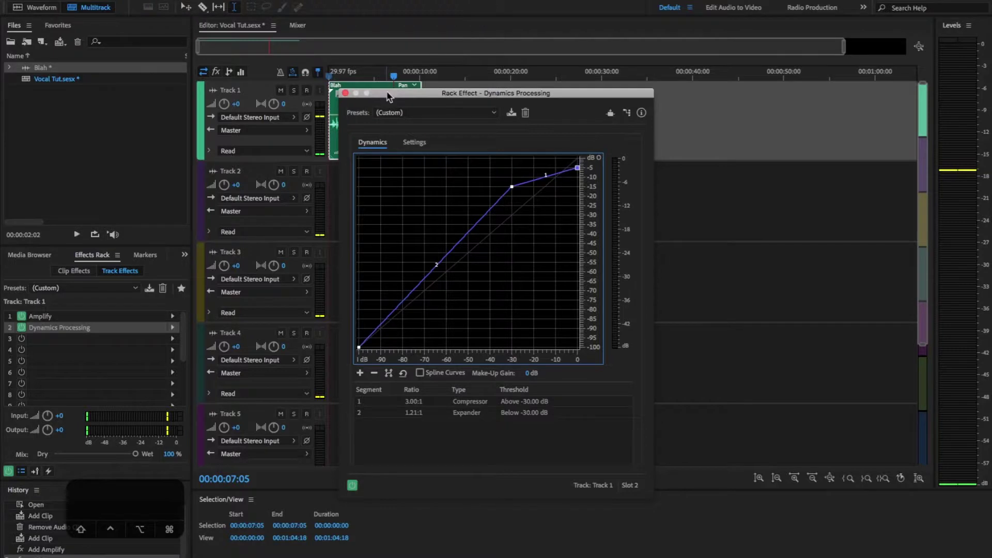
Play Track 1 from the beginning, bypassing and re-enabling Dynamics Processing to compare the vocal with and without it
drag(389, 94, 591, 96)
click(365, 78)
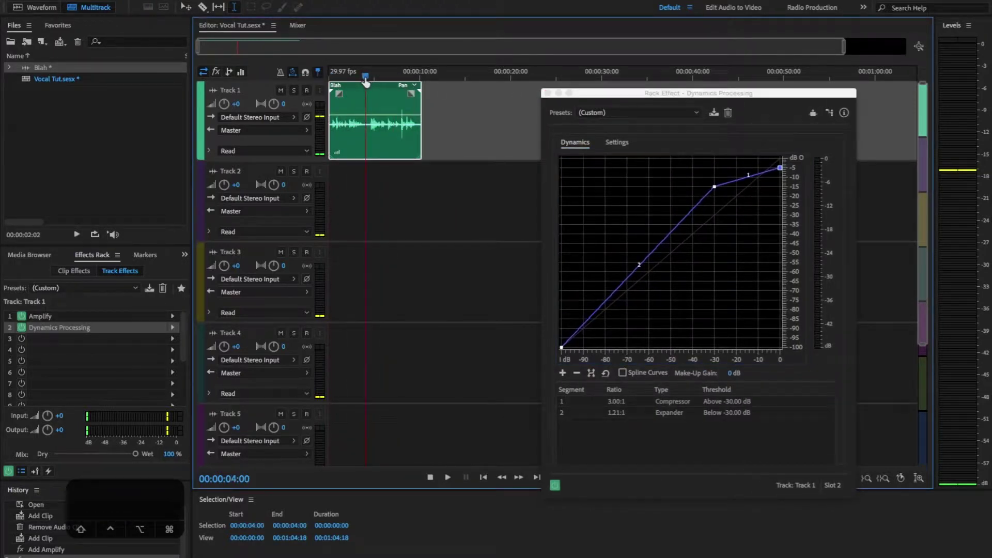
drag(367, 77, 284, 78)
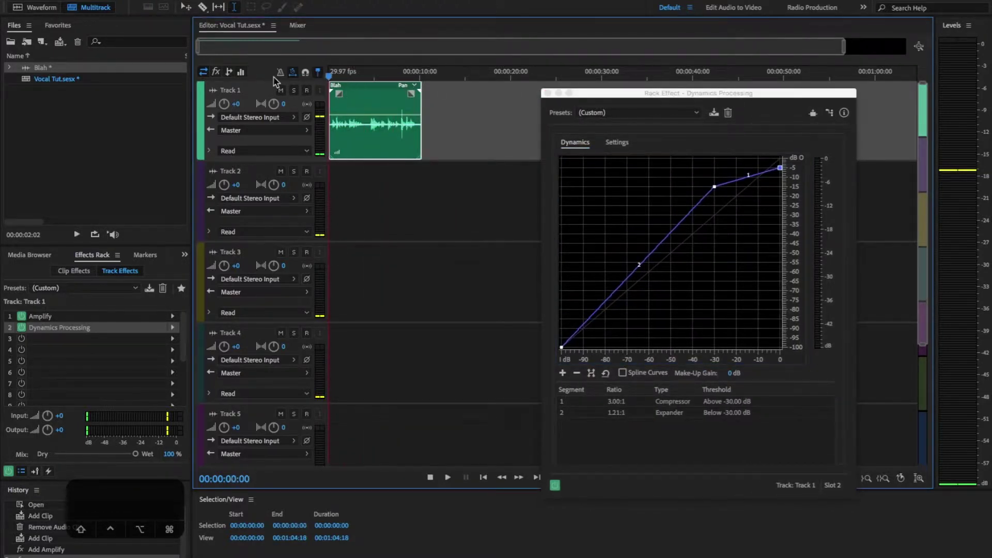
key(space)
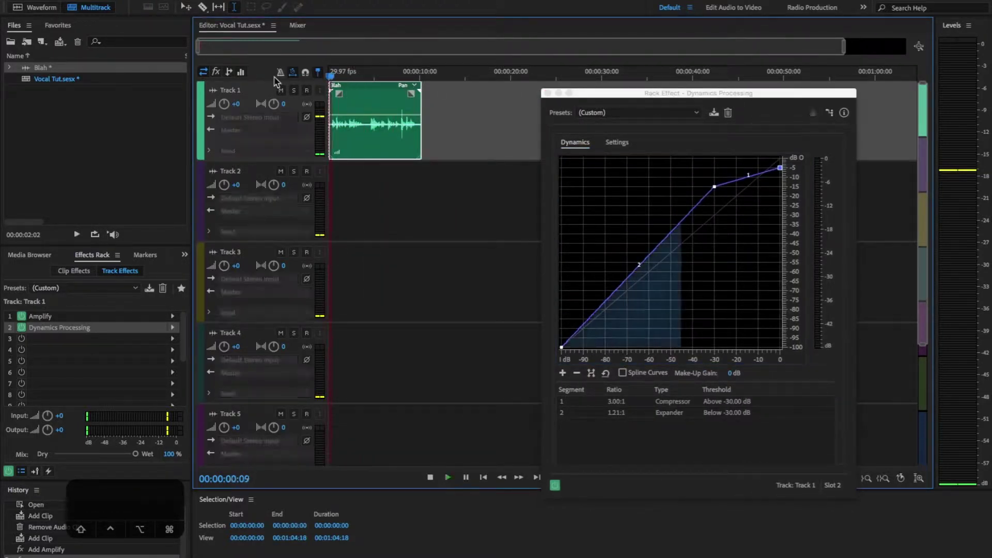
click(555, 485)
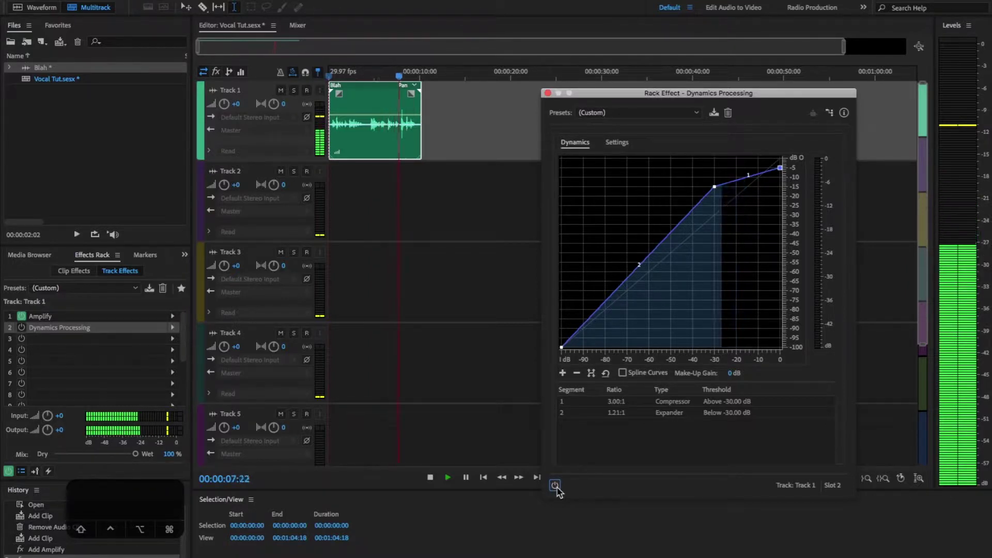
click(555, 485)
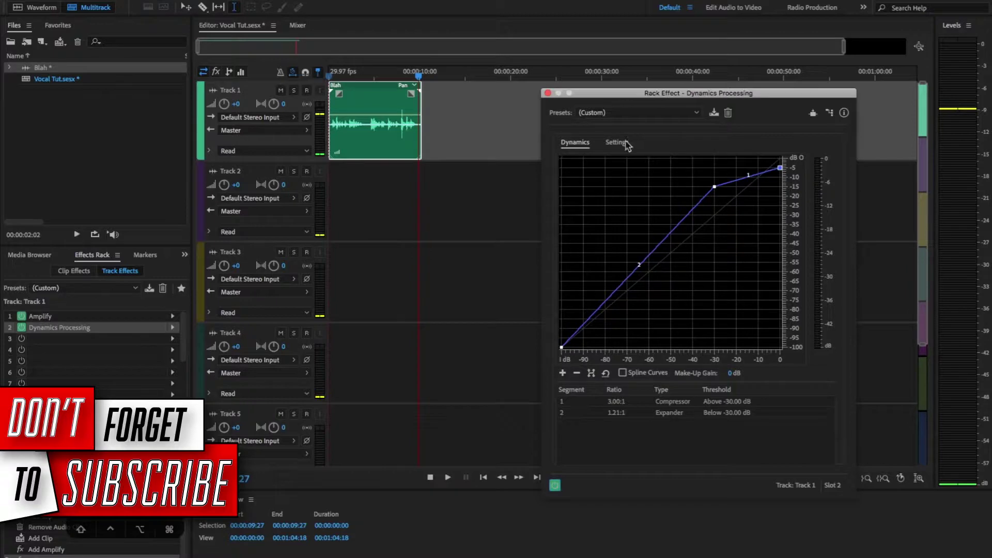
Clear the level meter's peak indicators and replay Track 1 from the start to check the processed vocal's peaks
click(941, 201)
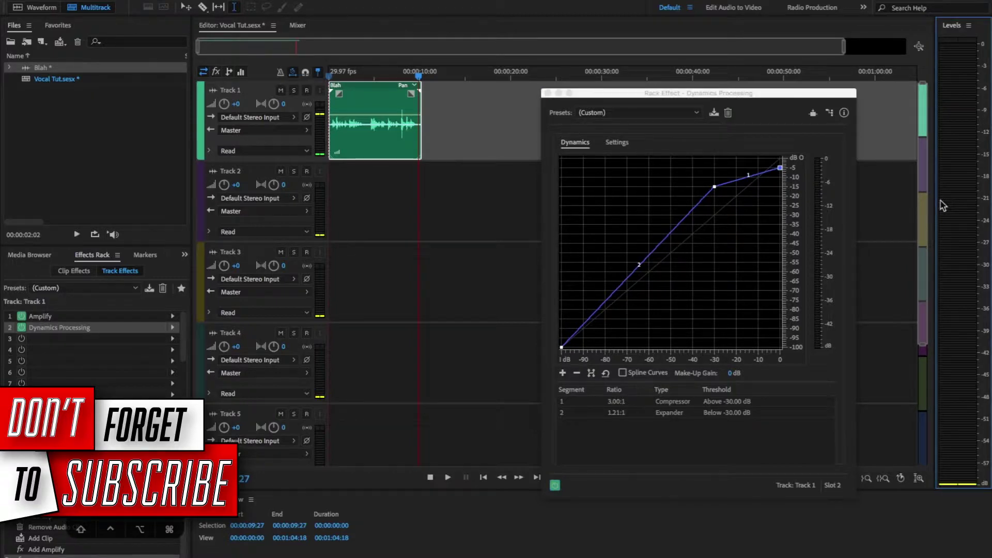
key(Home)
key(space)
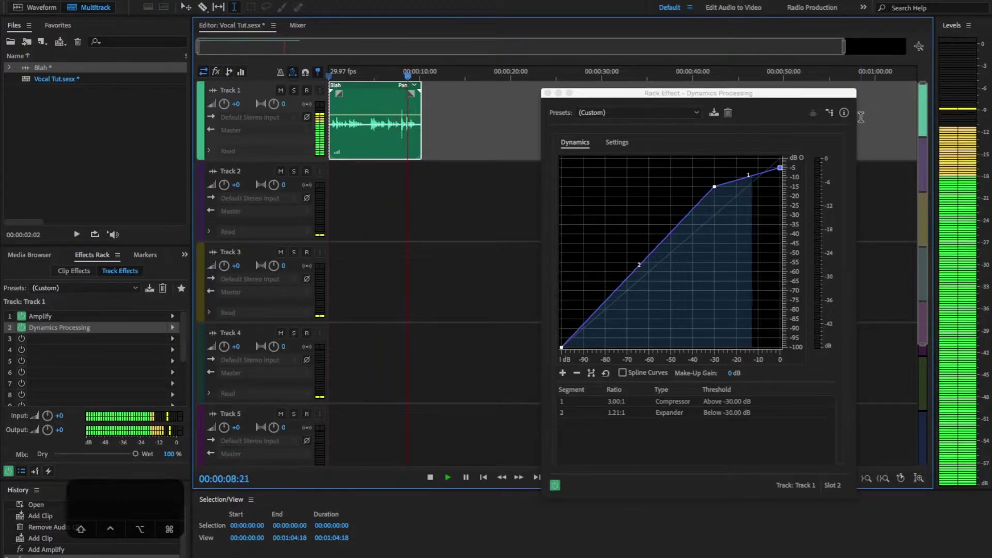
key(space)
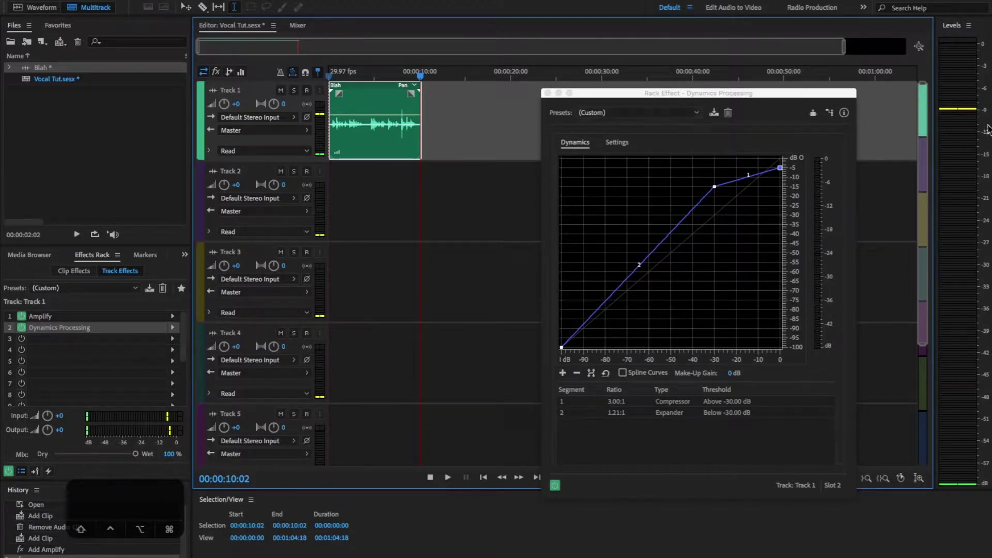
drag(401, 110, 398, 110)
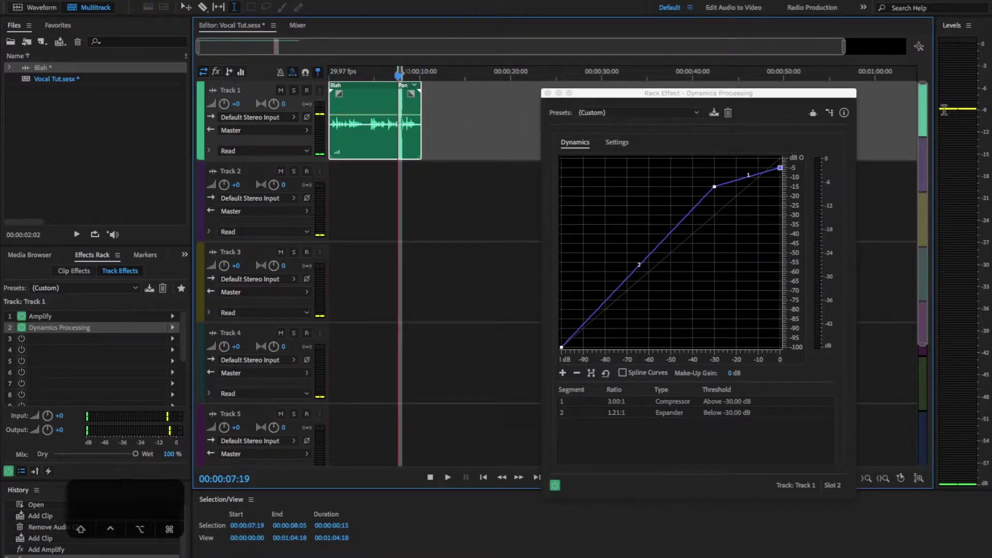
click(374, 104)
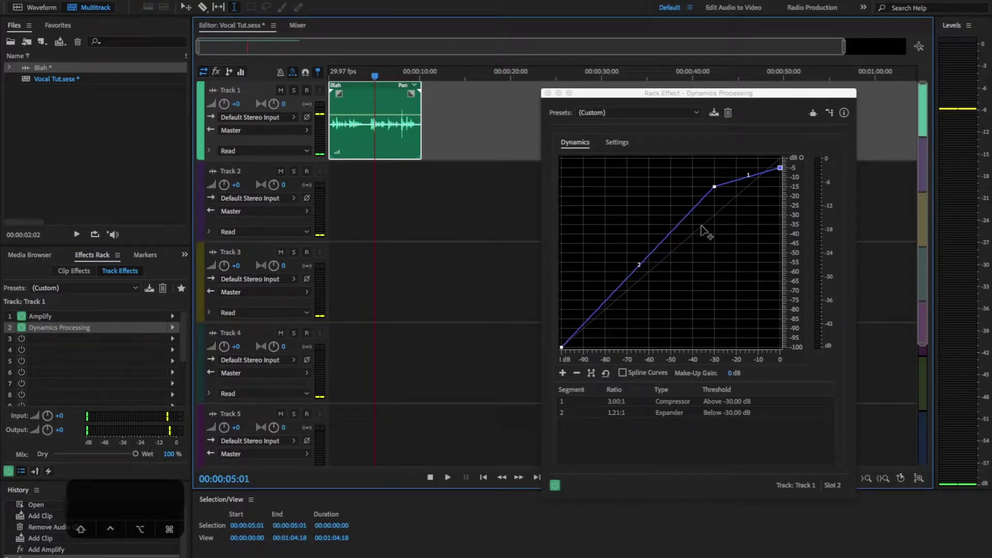
Set the Gain Processor's output gain to -5 dB in the Dynamics Processing settings
click(629, 145)
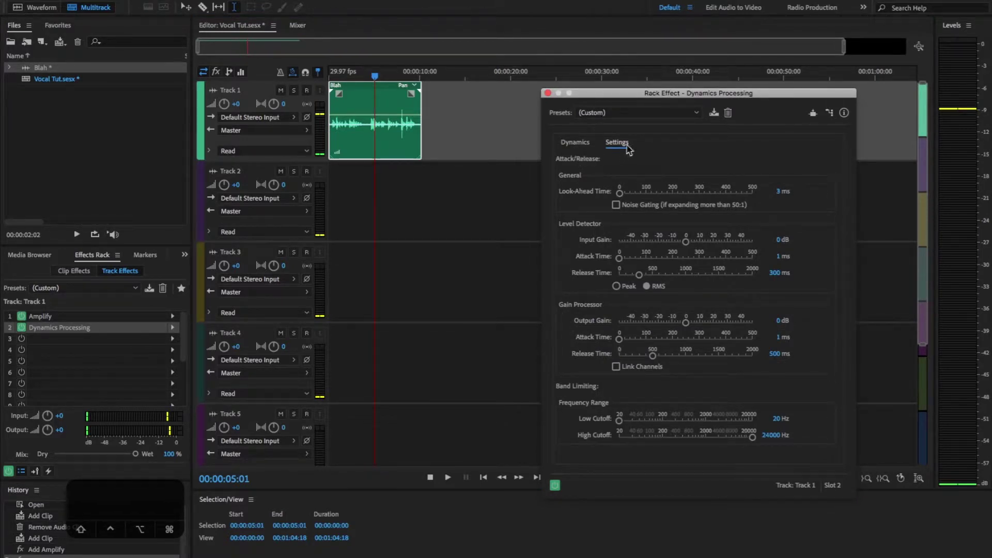
click(571, 143)
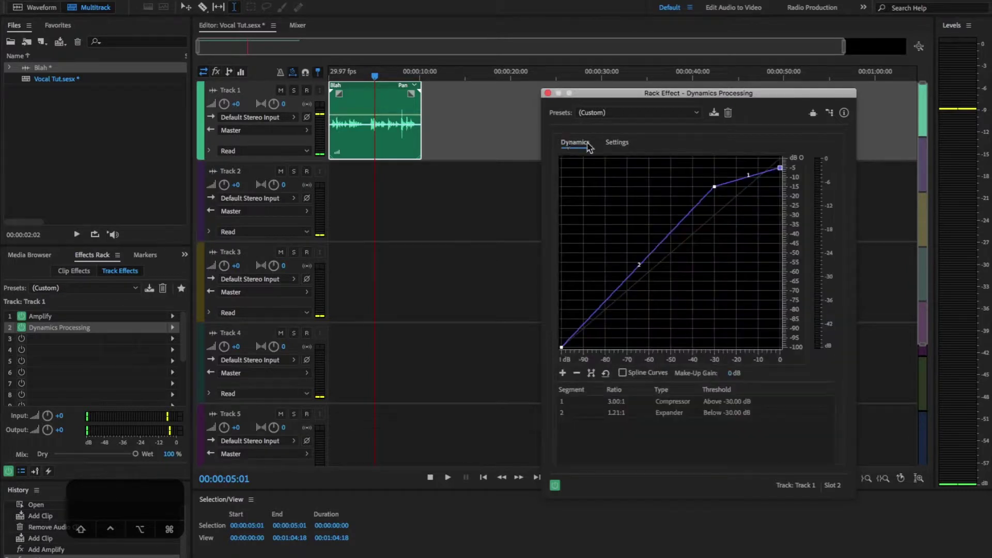
click(617, 143)
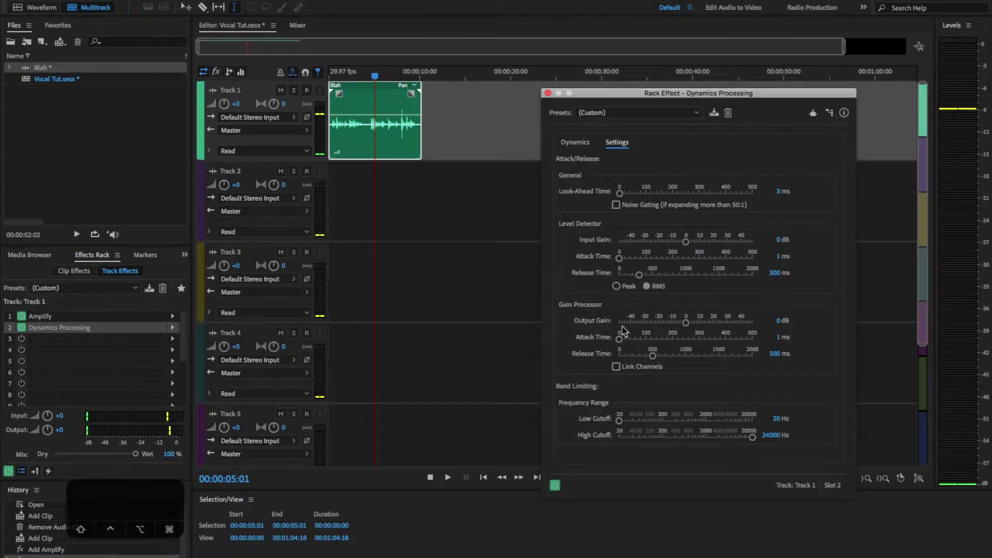
click(779, 321)
key(Return)
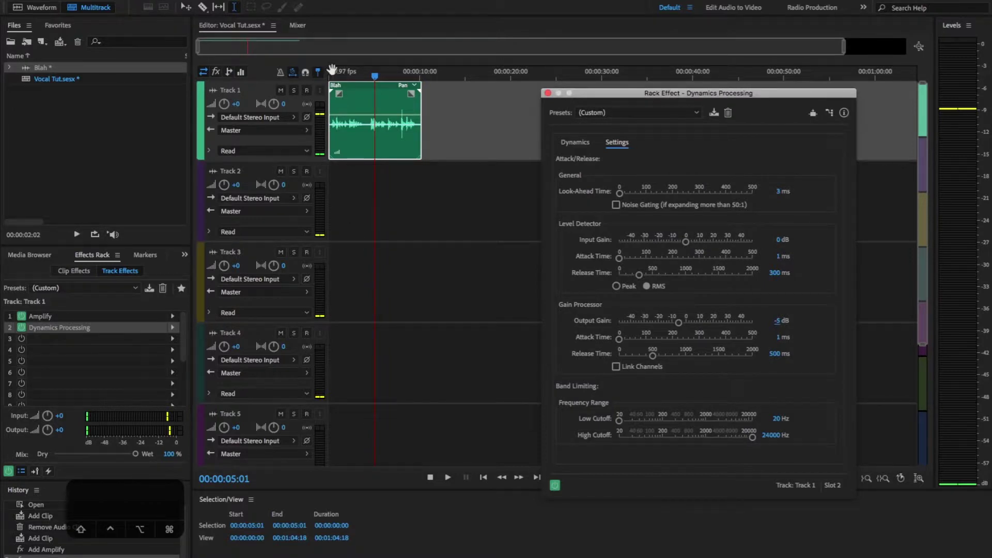
Replay Track 1 from the beginning and check its peaks with the reduced output gain
click(331, 71)
key(space)
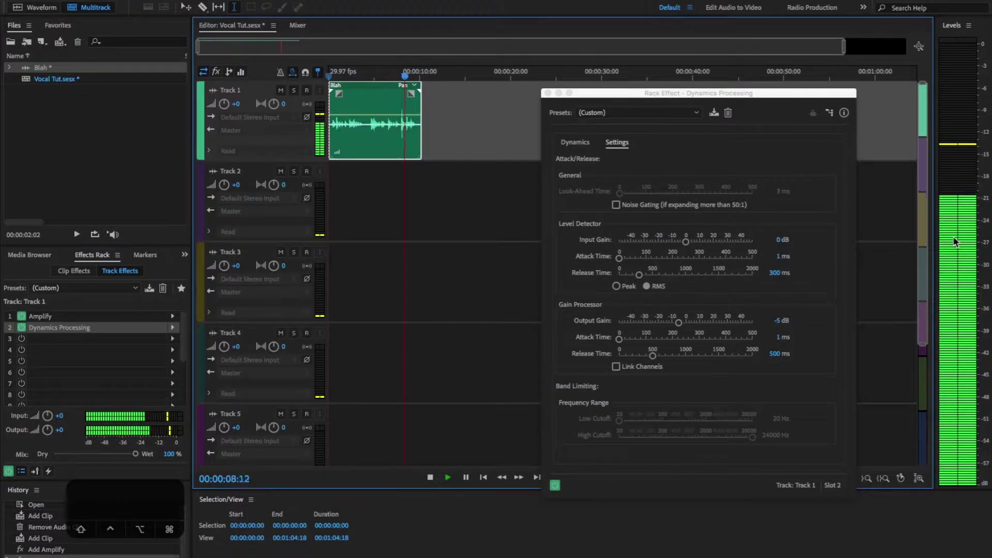
key(space)
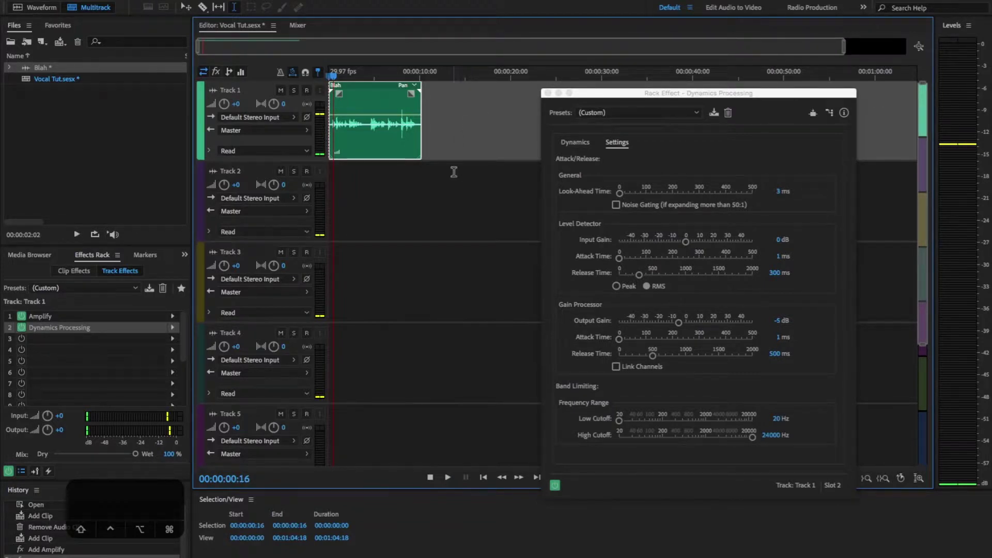
Close Dynamics Processing and add the Parametric Equalizer from the Filter and EQ effects to slot 3 of Track 1
click(547, 94)
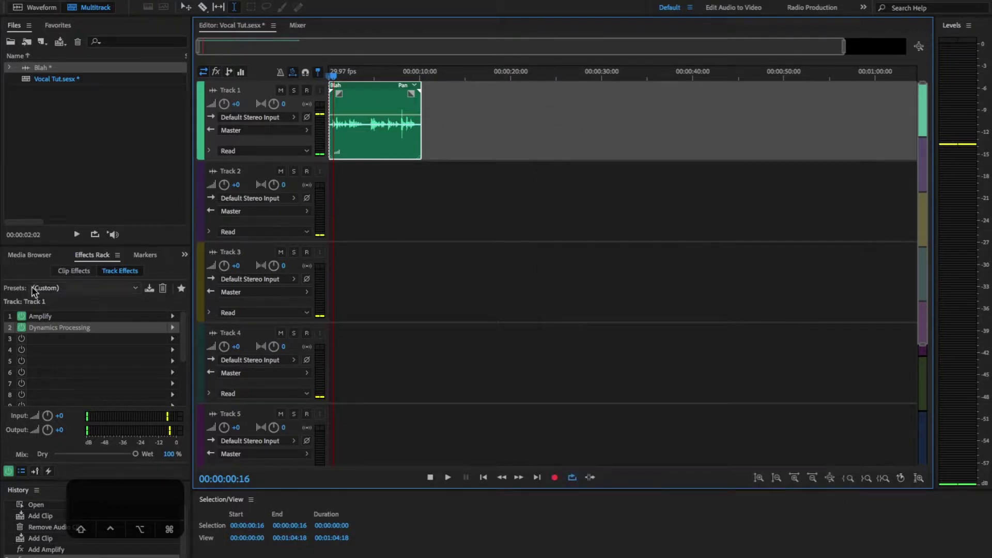
click(51, 324)
click(33, 317)
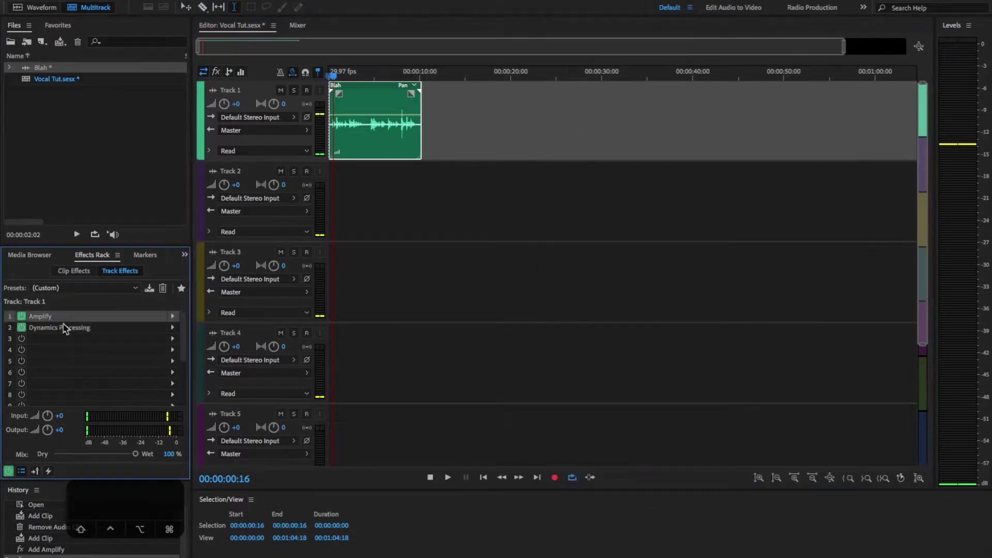
click(34, 331)
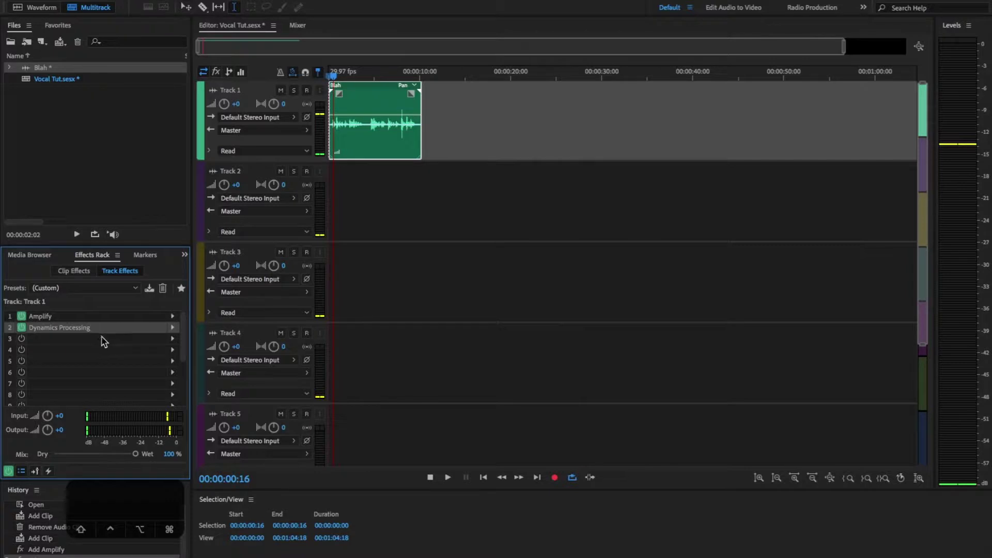
click(105, 341)
click(172, 338)
mouse_move(242, 402)
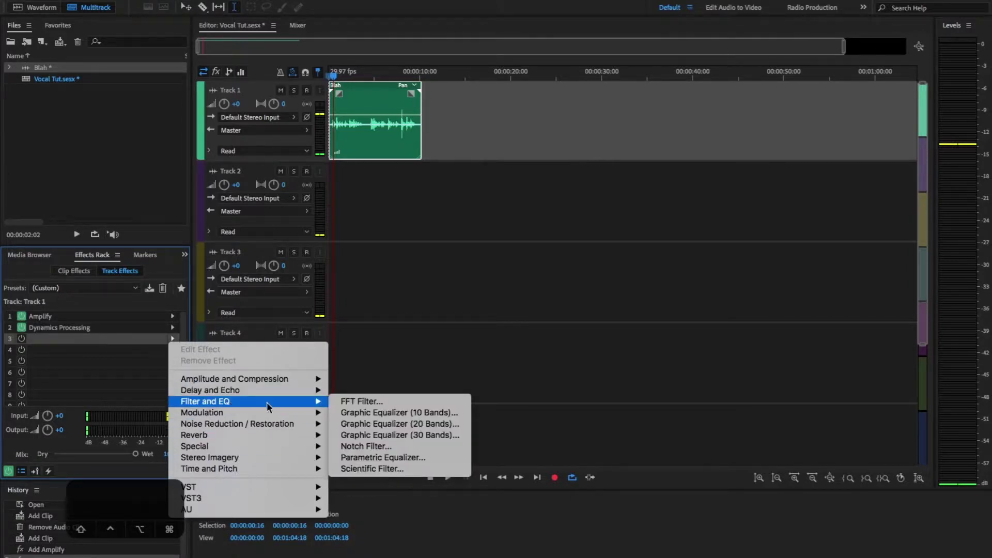
click(383, 458)
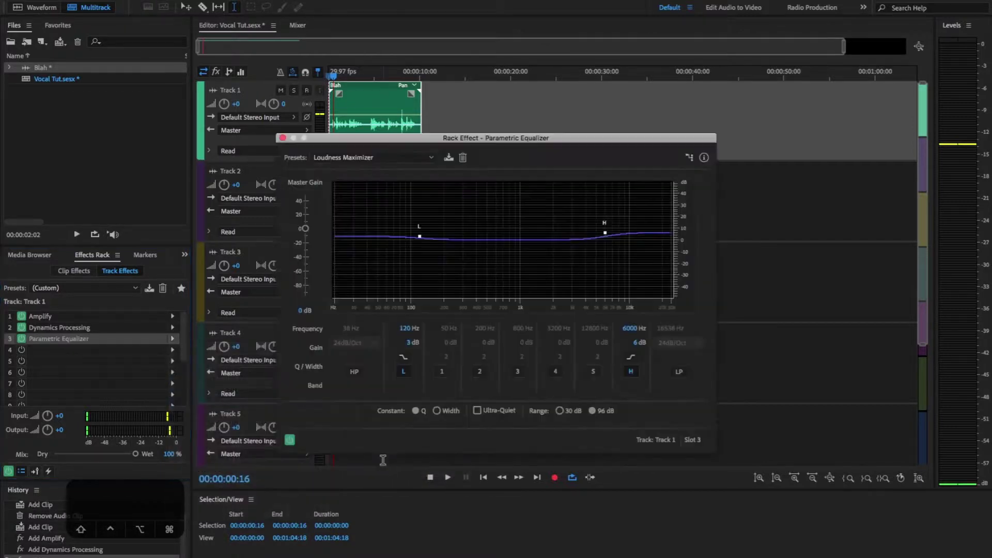
Load the equalizer's (Default) preset and switch off bands L, 1 to 5 and H
click(351, 157)
key(Escape)
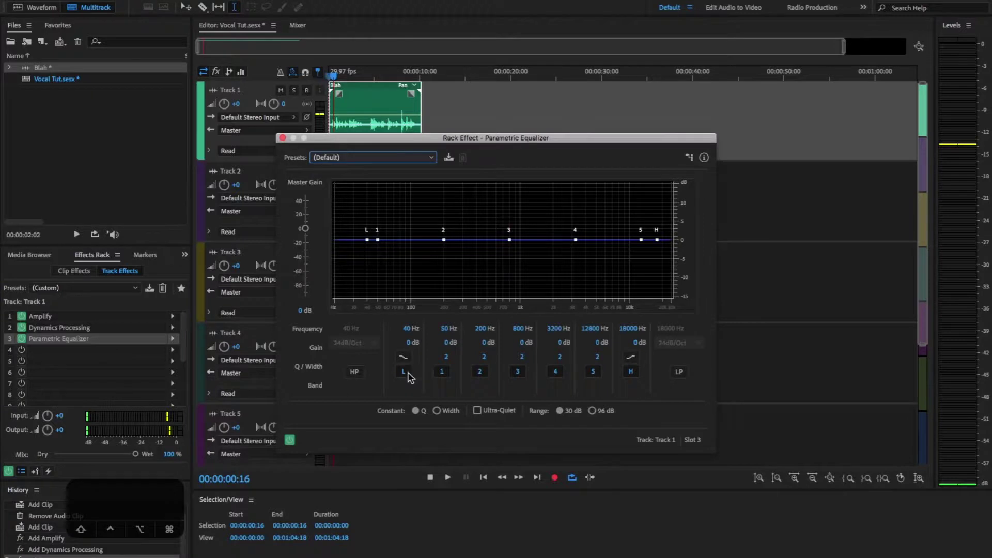
click(404, 372)
click(441, 372)
click(479, 371)
click(517, 371)
click(556, 372)
click(593, 371)
click(630, 371)
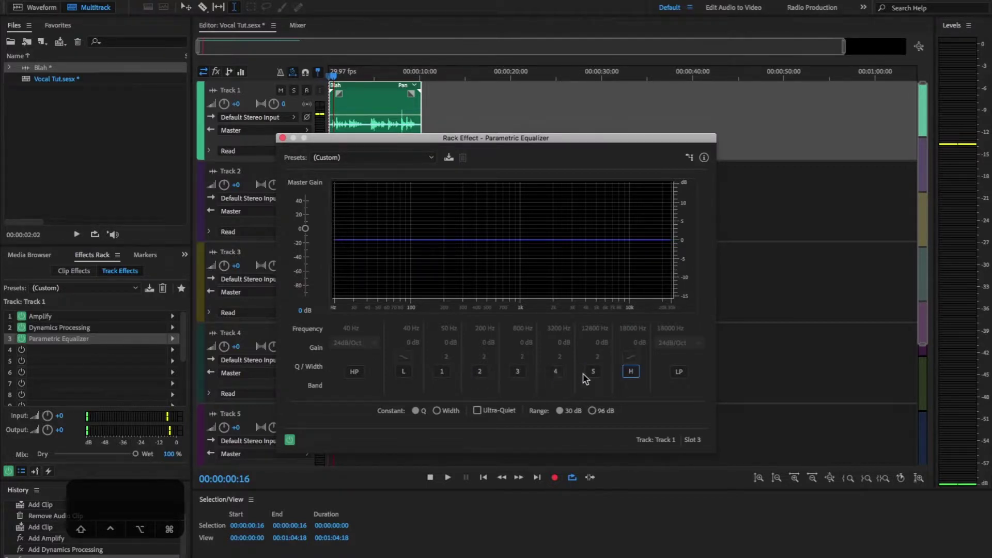
Enable the high-pass filter with a 48dB/Oct slope and a cutoff frequency of 80 Hz
click(355, 374)
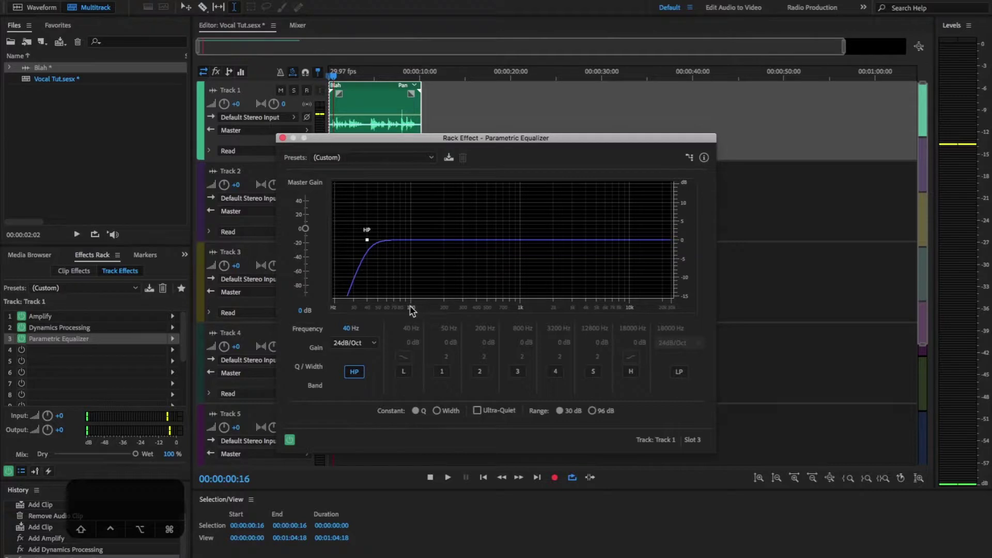
click(366, 343)
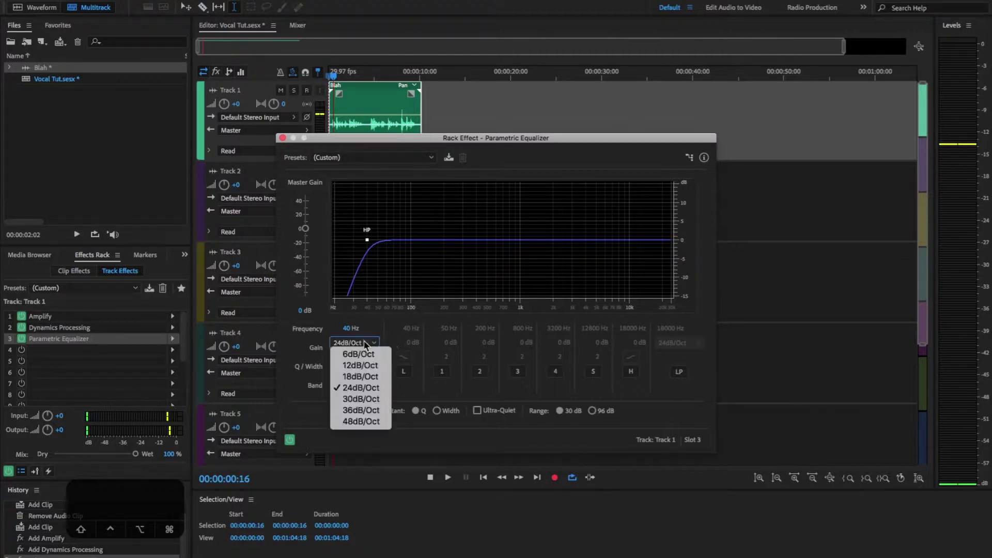
click(361, 421)
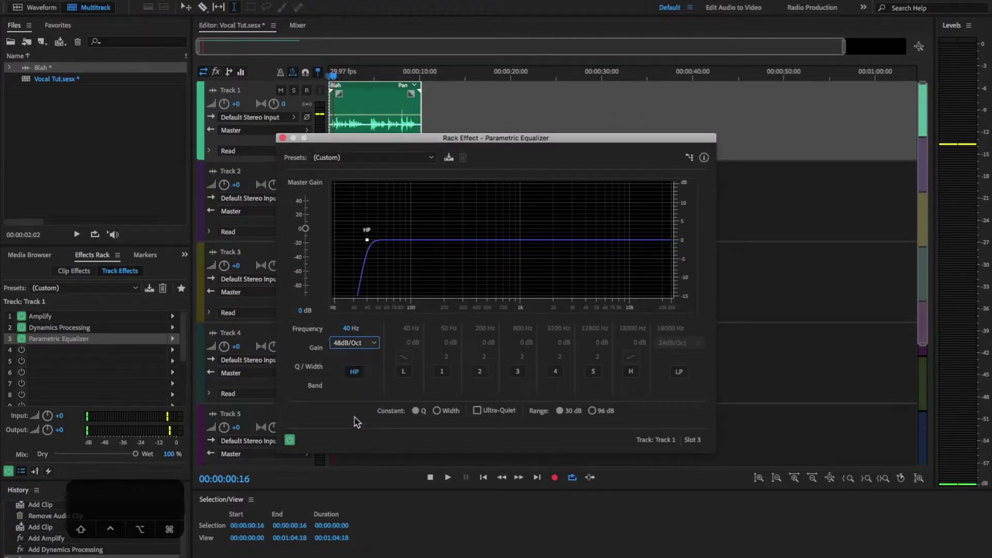
click(353, 345)
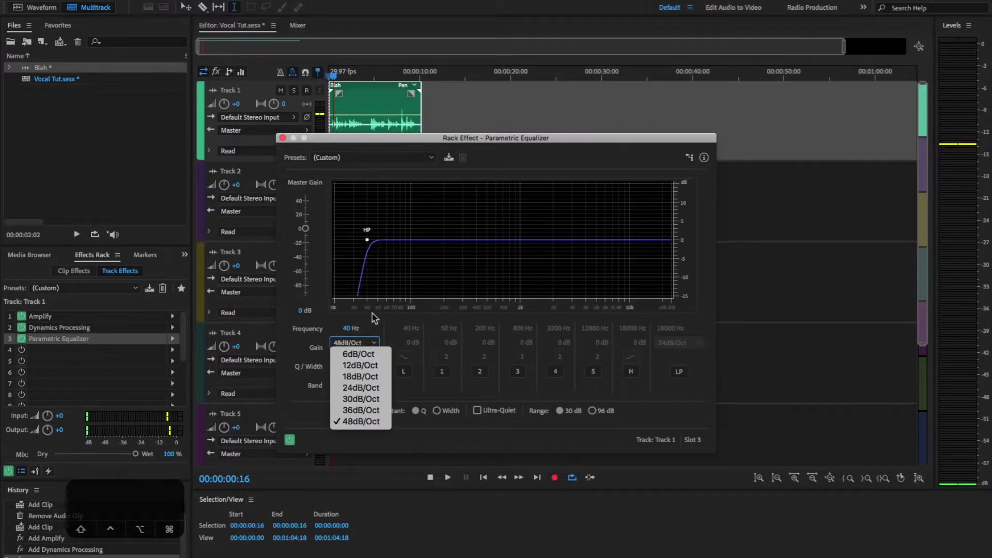
click(371, 334)
click(345, 329)
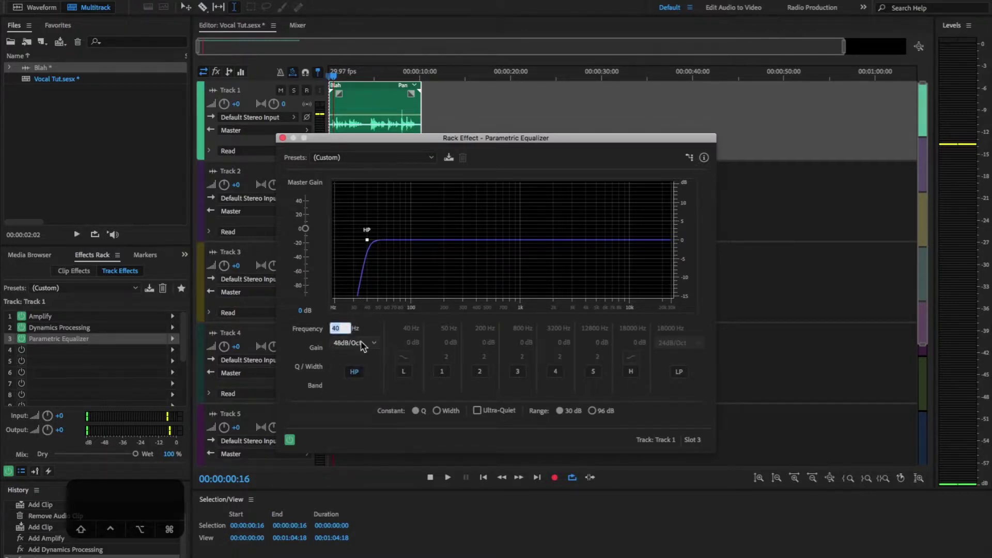
key(Return)
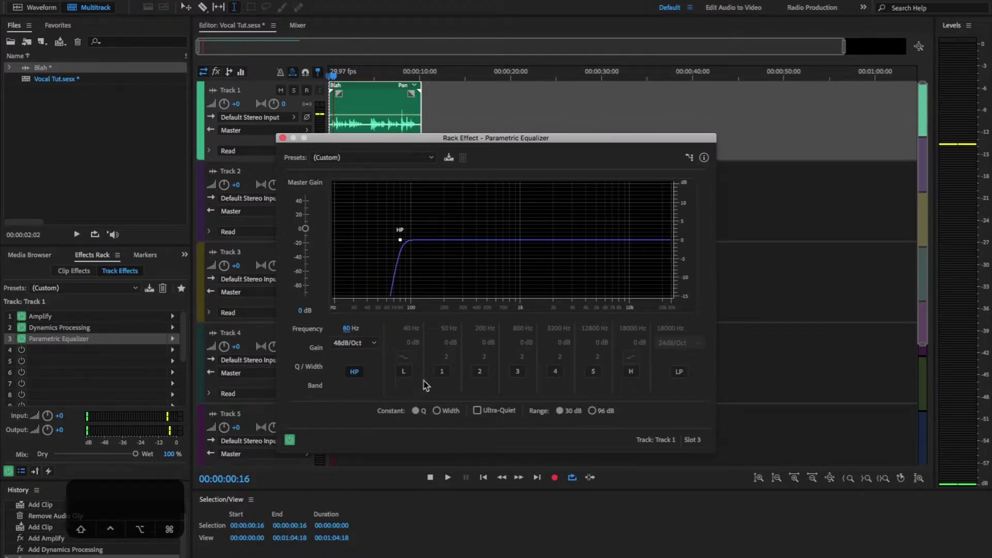
Switch off the high-pass filter and enable equalizer band 2
click(354, 372)
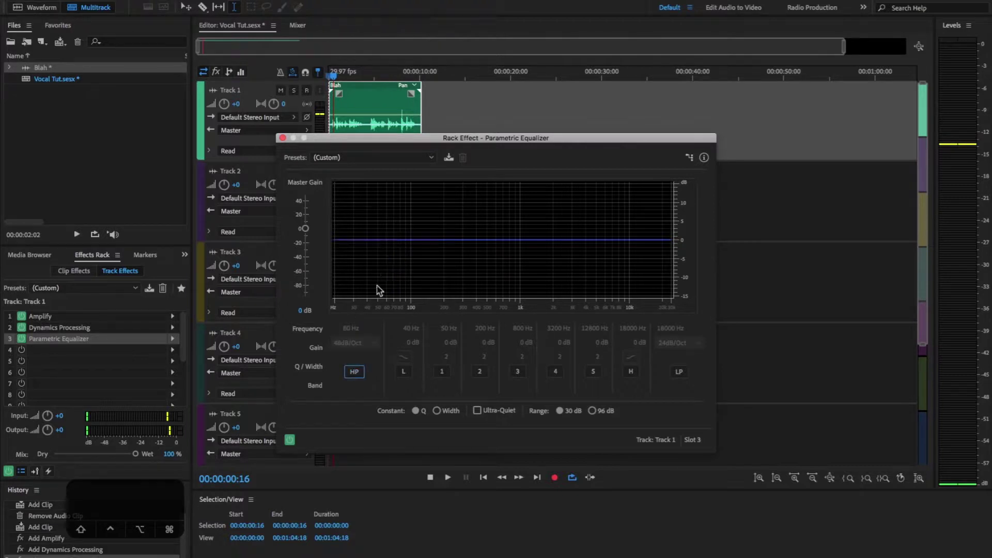
click(480, 372)
mouse_move(445, 242)
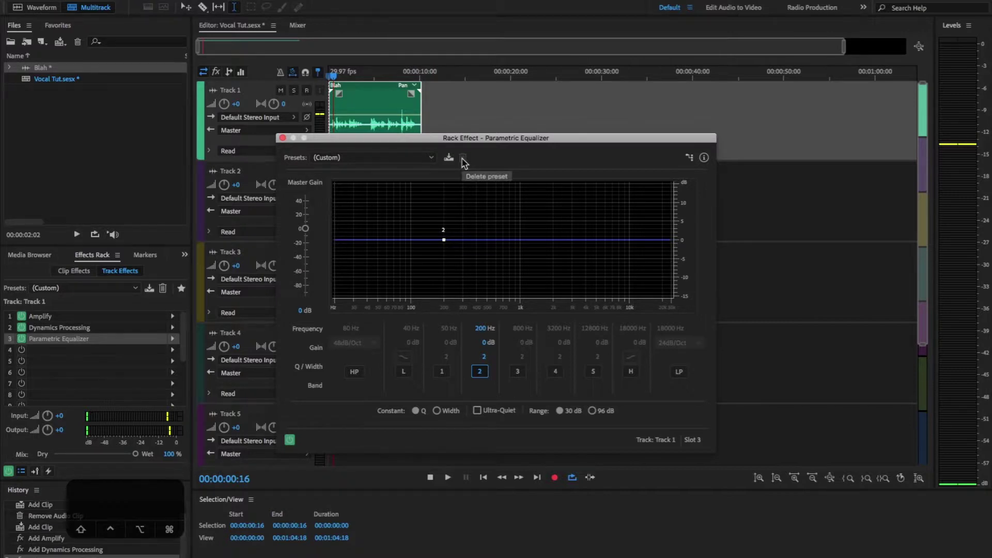
While the vocal plays, narrow band 2 to a Q of about 5.7 and boost it about 13.9 dB at about 164 Hz
key(space)
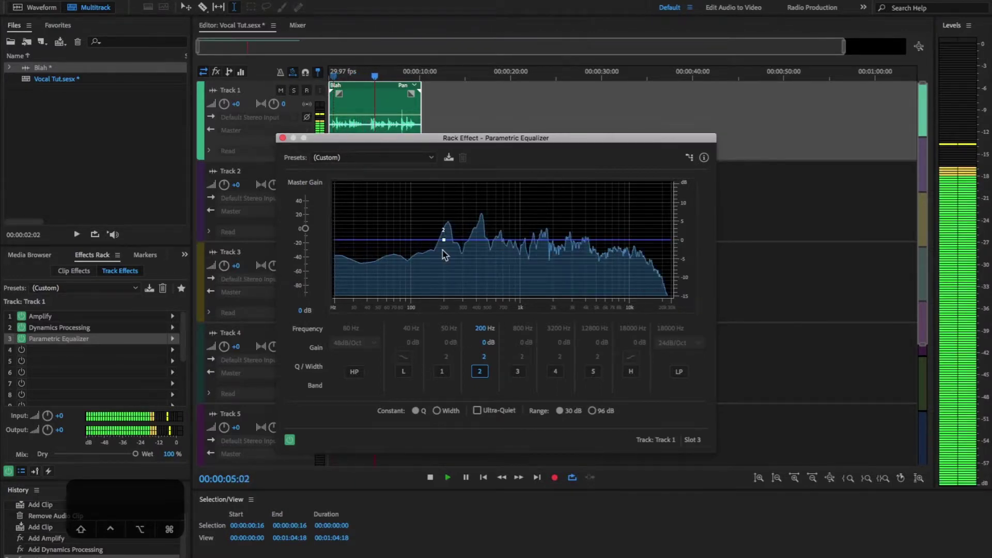
drag(439, 225, 424, 188)
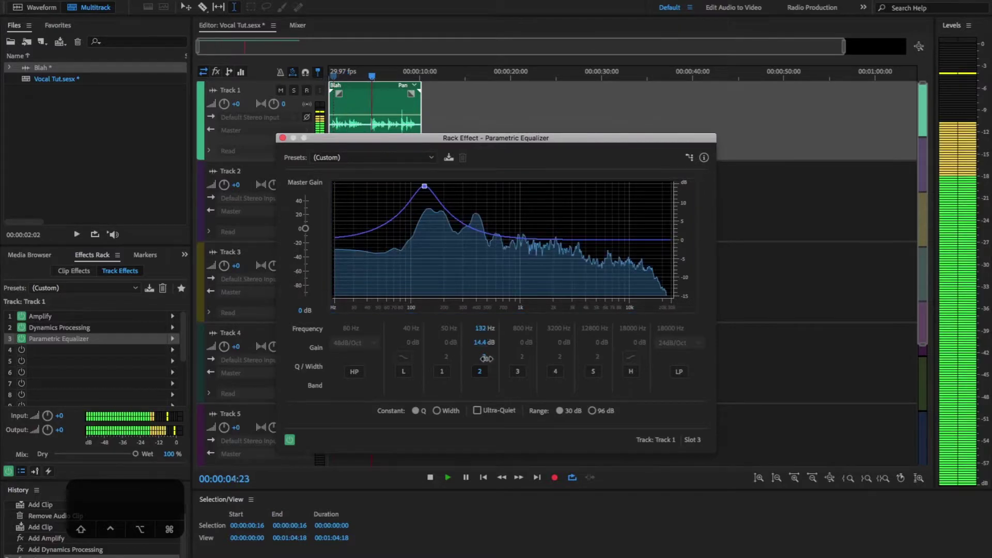
drag(483, 356, 498, 359)
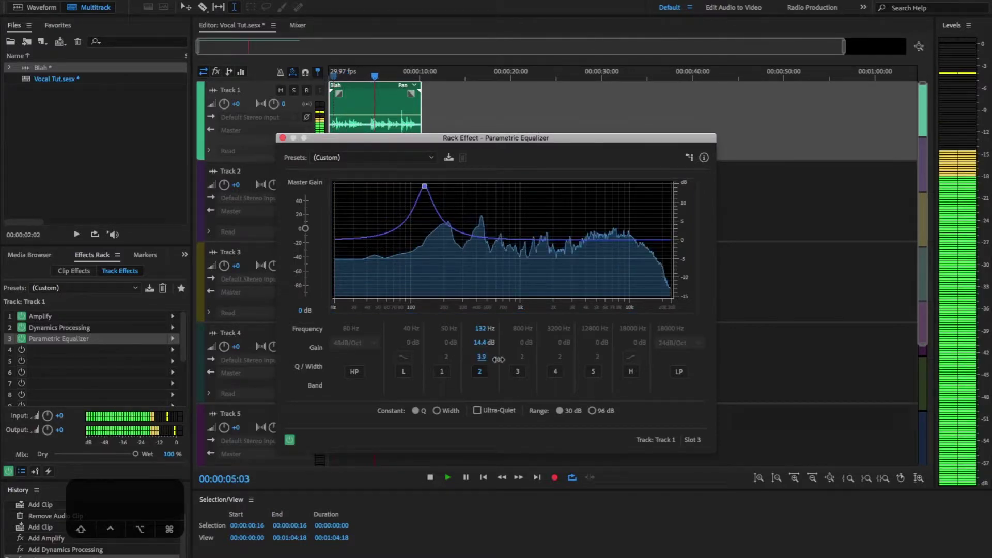
drag(424, 186, 434, 191)
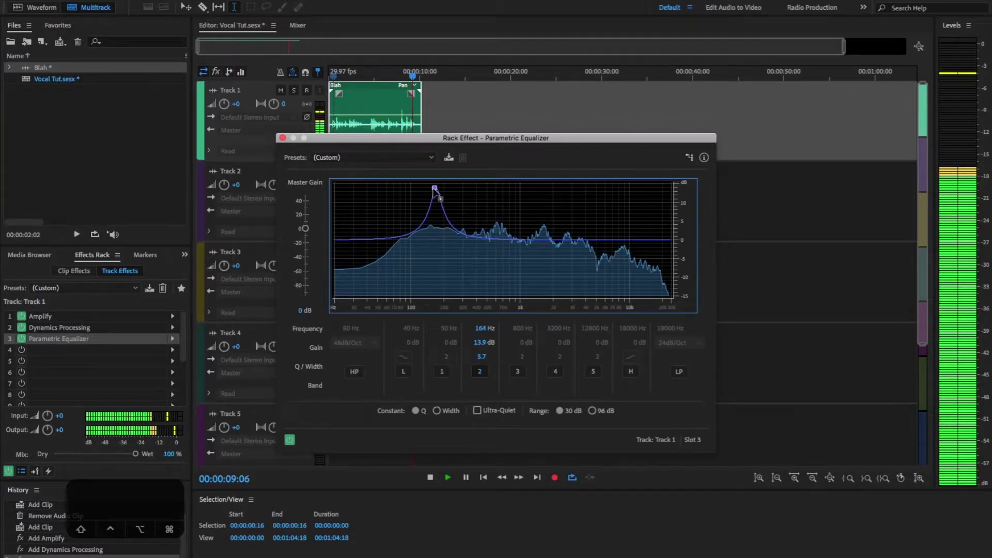
Move band 2 to about 134 Hz with about 3.6 dB gain, set its Q to 5, and switch the band off
drag(435, 191, 425, 226)
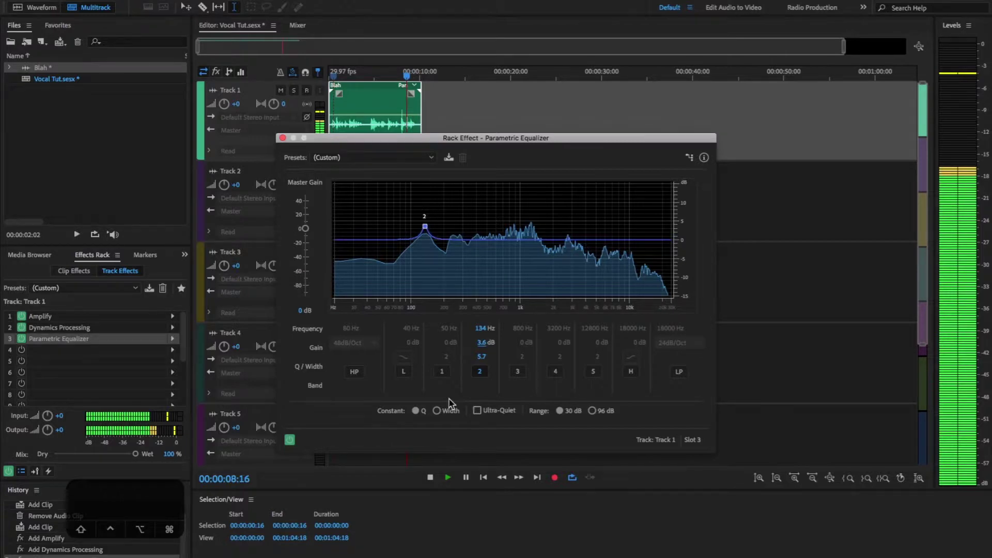
key(space)
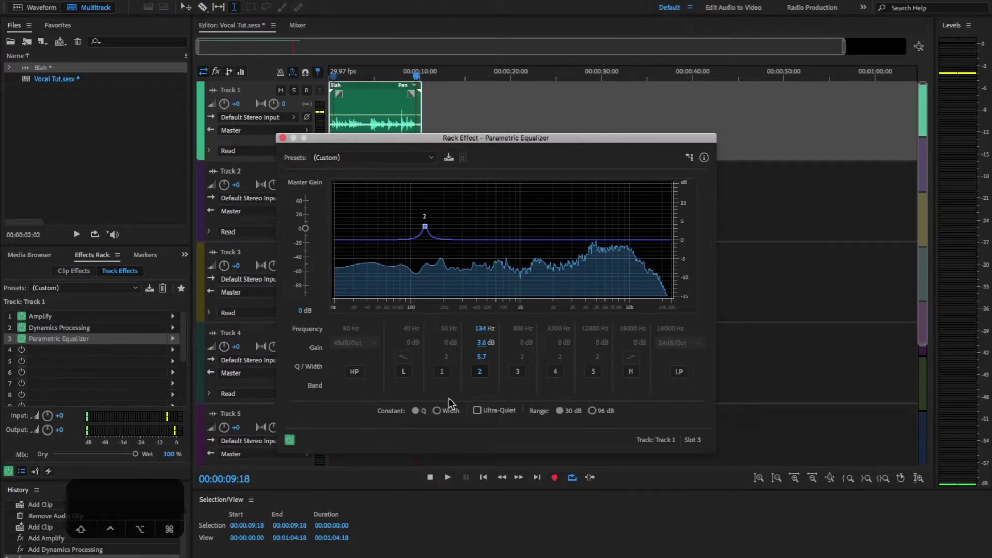
mouse_move(481, 358)
mouse_down()
mouse_move(448, 360)
mouse_move(479, 366)
mouse_up()
click(481, 371)
Enable band 4 and, during playback, shape a boost of 5 dB at about 4647 Hz with Q 5.3, then switch it off
click(554, 372)
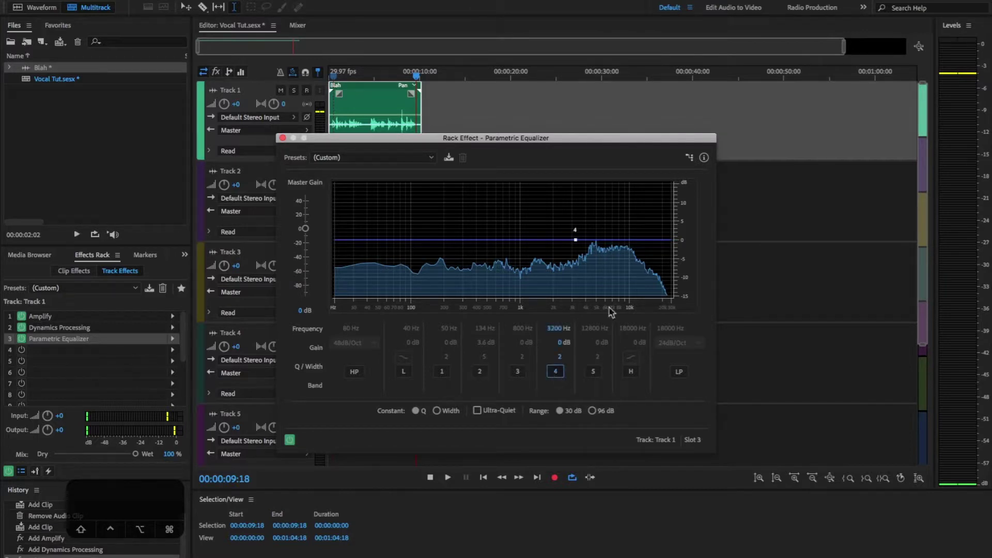
key(Home)
key(space)
drag(577, 241, 593, 201)
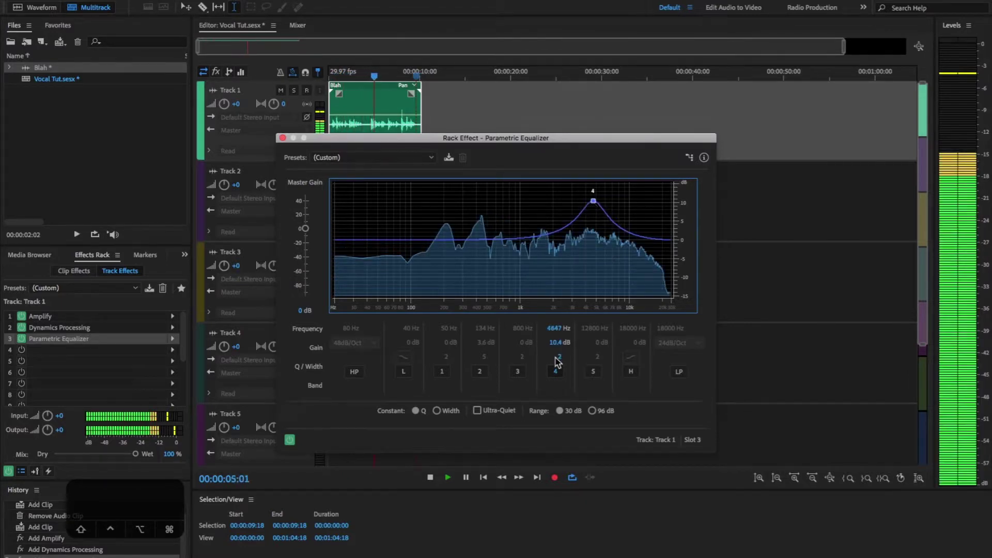
mouse_move(558, 362)
mouse_down()
mouse_move(555, 345)
mouse_move(558, 369)
mouse_up()
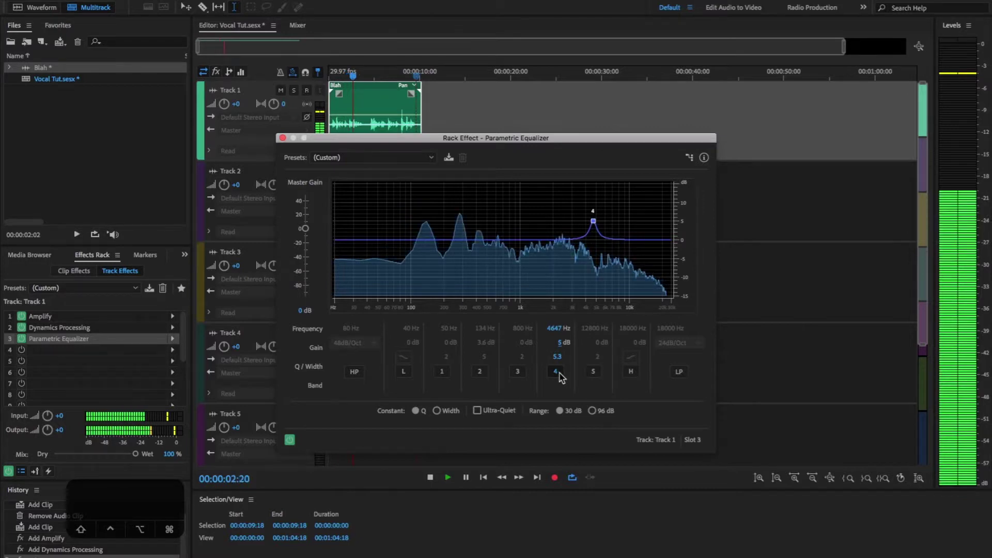
key(space)
click(556, 371)
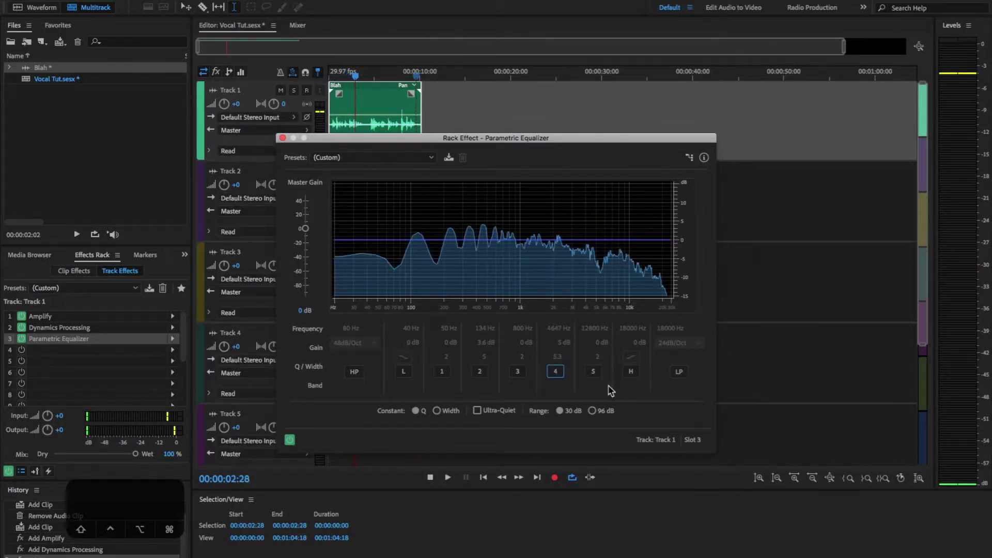
Enable band 5 and, during playback, boost it 5.5 dB at about 9325 Hz with a Q of 2.8
click(593, 371)
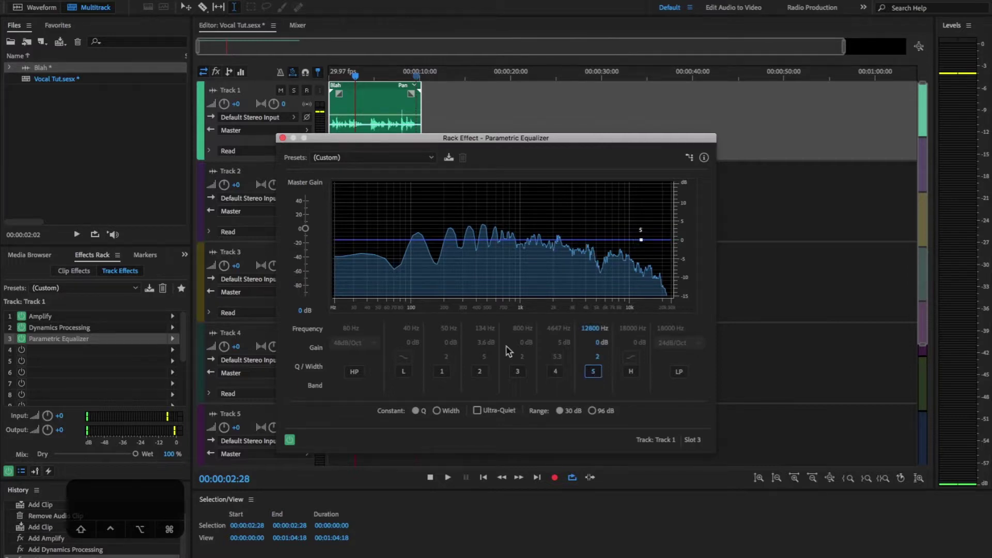
key(space)
drag(641, 240, 628, 202)
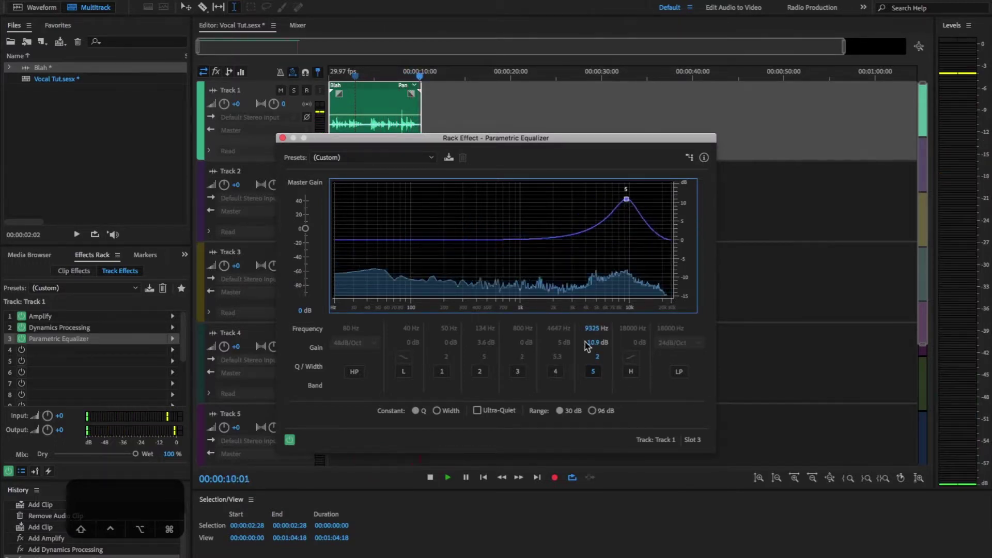
mouse_move(595, 355)
mouse_down()
mouse_move(615, 355)
mouse_move(599, 356)
mouse_up()
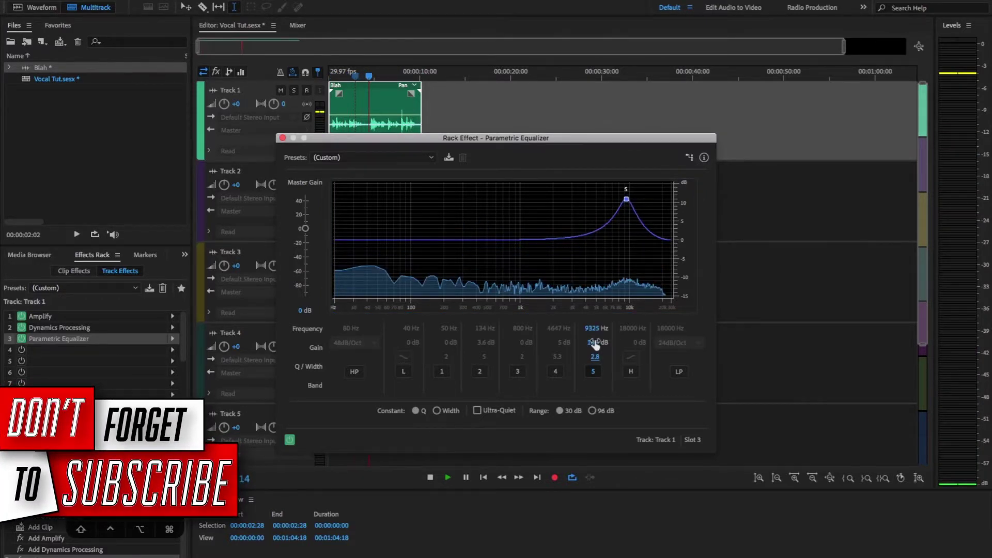
drag(595, 345, 596, 364)
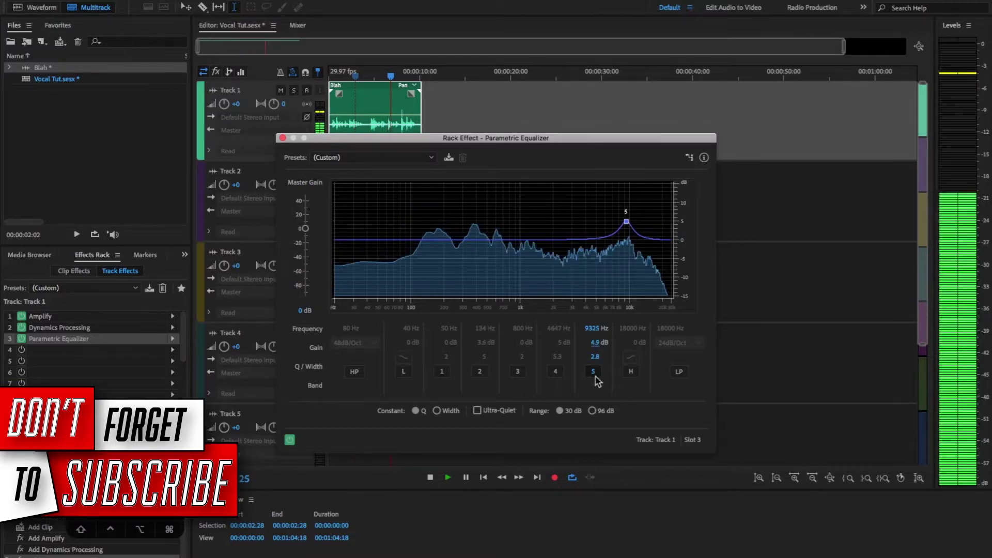
drag(597, 382, 598, 376)
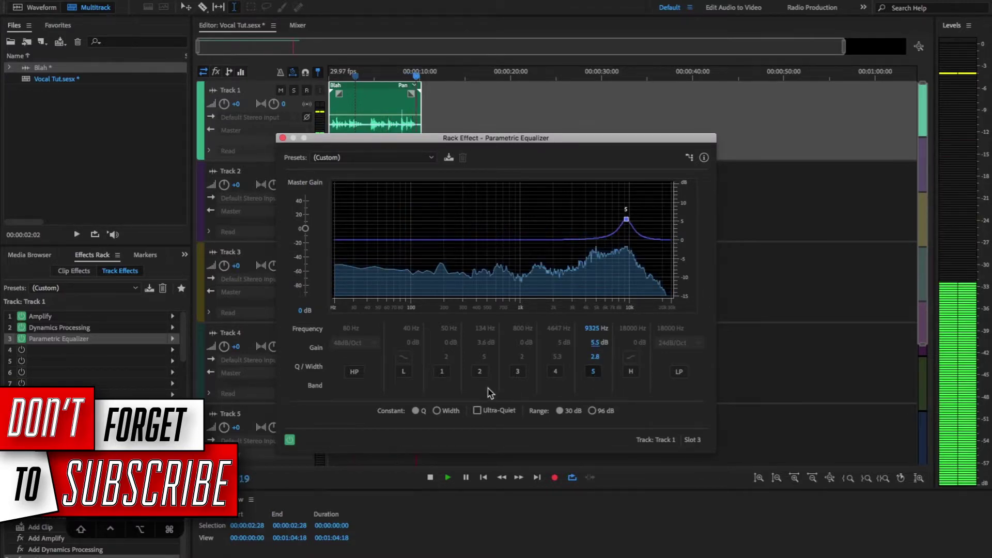
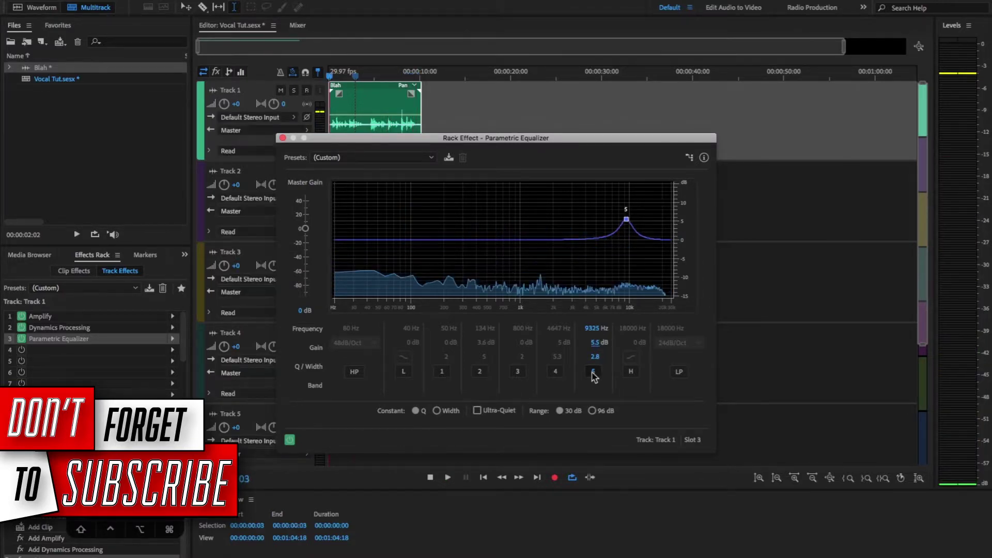
Enable band 3 instead of band 5 and cut about 7.6 dB at about 1006 Hz with a Q of 4.8
click(517, 371)
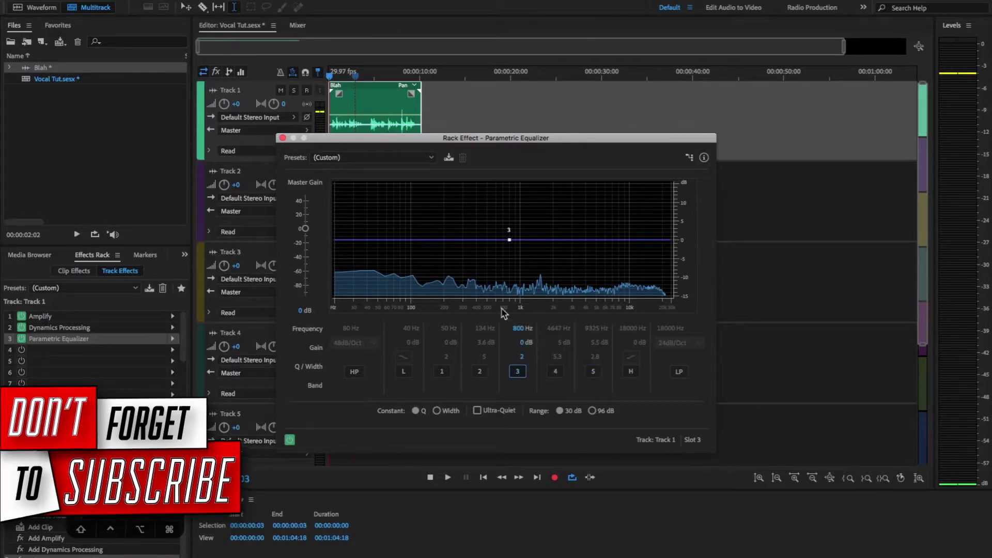
drag(509, 241, 521, 268)
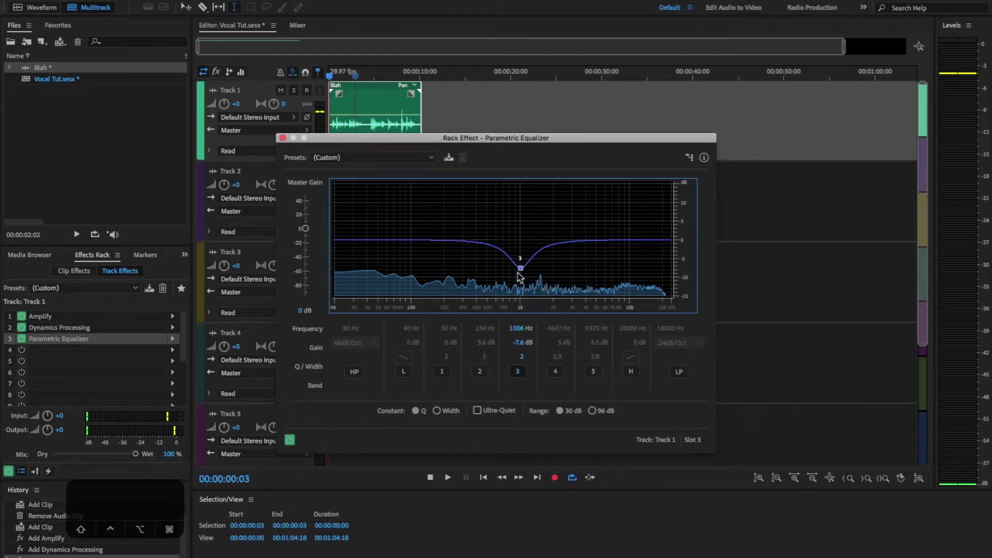
drag(521, 356, 538, 360)
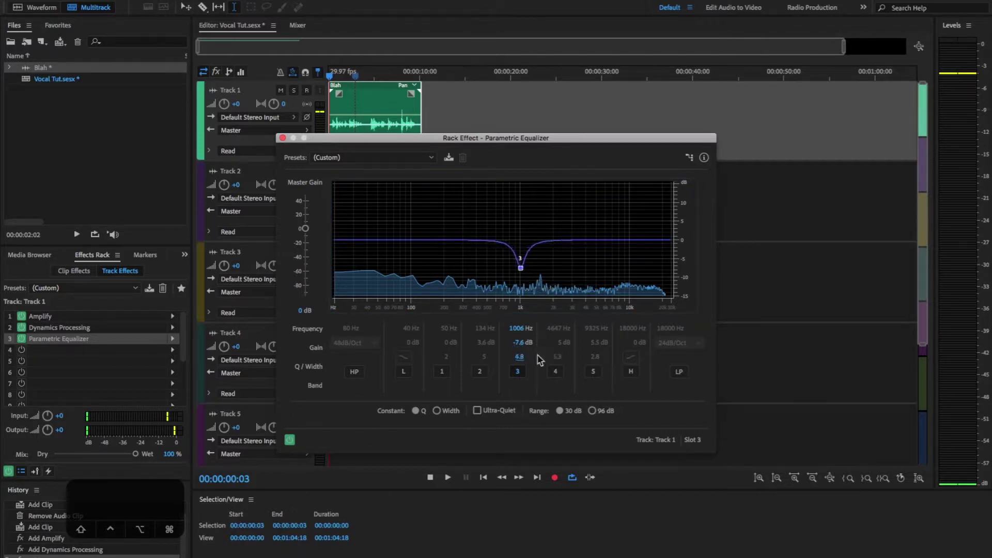
Compare the playing vocal with band 3 off and on, and deepen its cut to about -11.8 dB at about 1058 Hz
click(520, 371)
key(space)
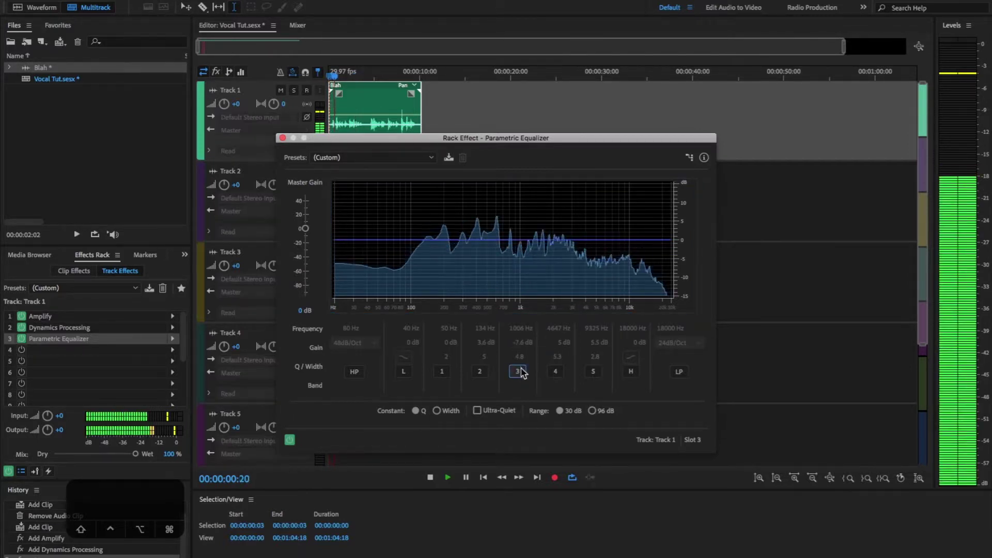
click(518, 371)
drag(520, 269, 523, 288)
key(space)
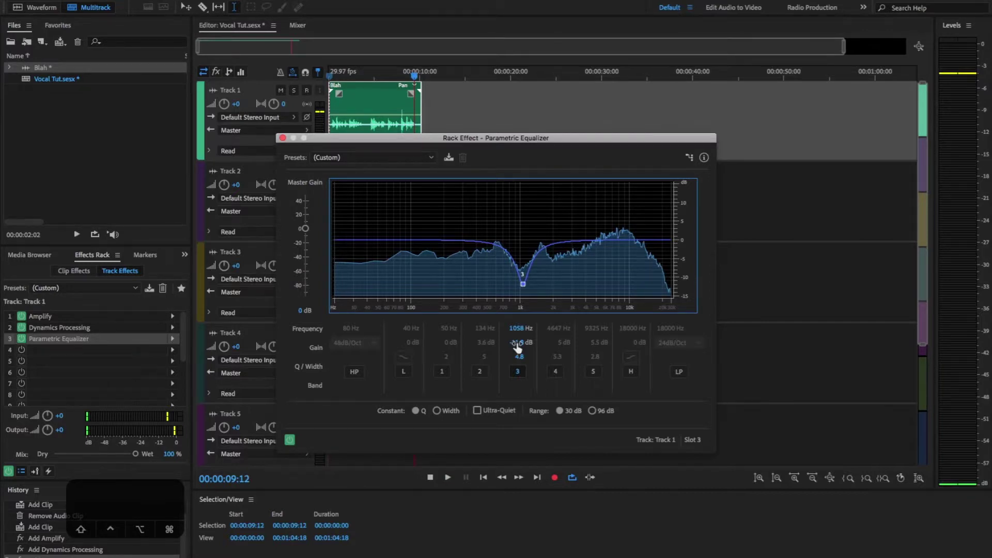
Switch the high-pass filter and equalizer bands 2, 4 and 5 back on alongside band 3
click(354, 371)
click(480, 370)
click(555, 371)
click(593, 371)
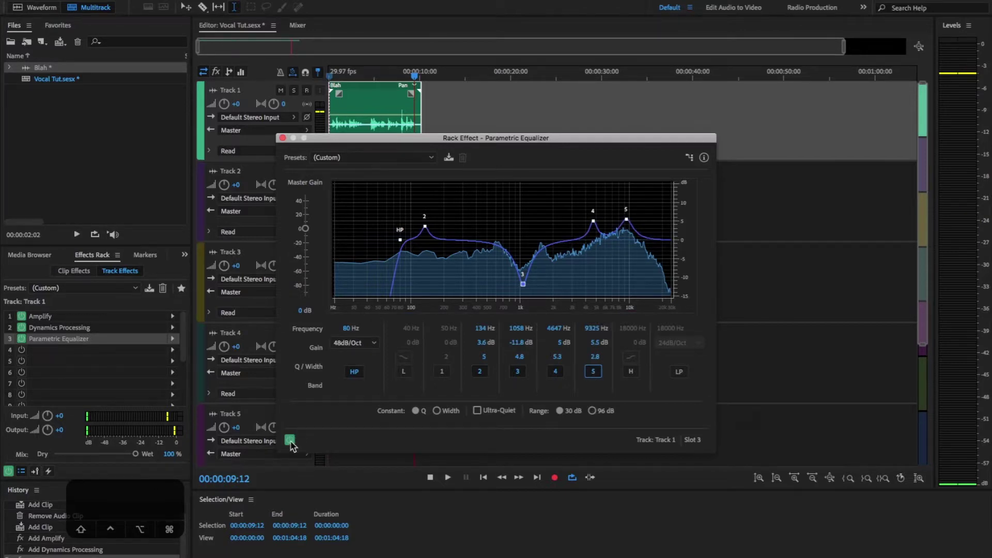
Play the vocal with the full equalizer curve and shift band 4 to 5040 Hz
key(space)
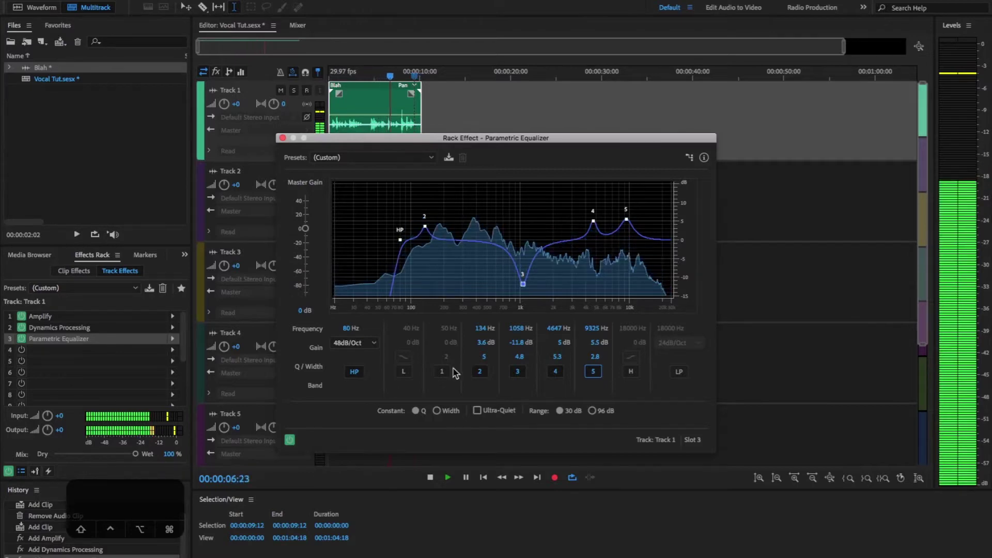
drag(559, 329, 560, 330)
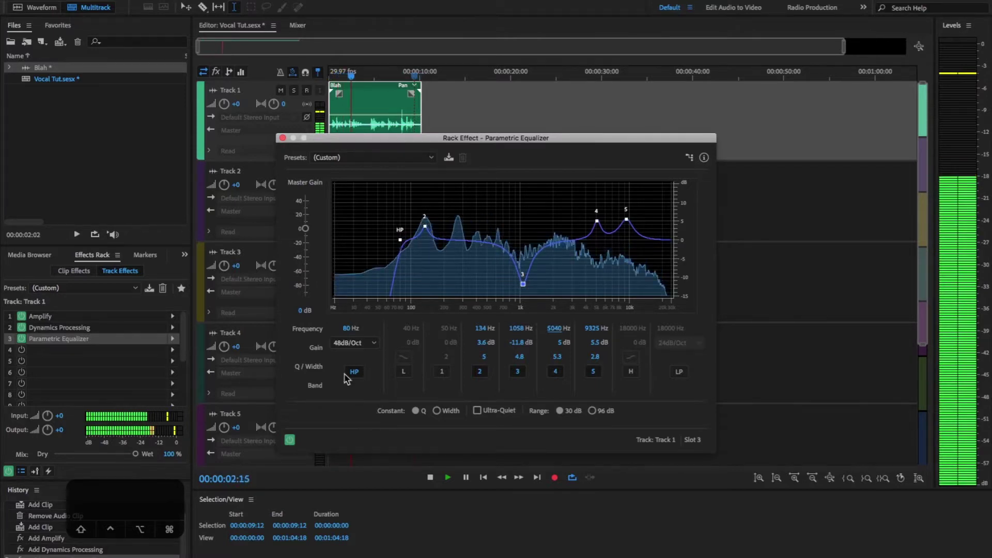
key(space)
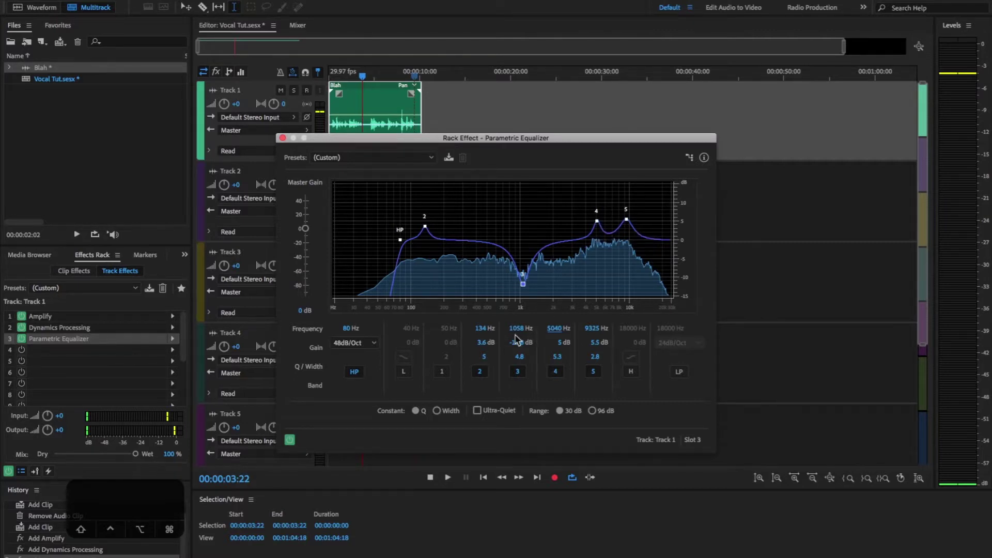
Reset the level meter's peak indicators and play the vocal to check its peak level
click(945, 341)
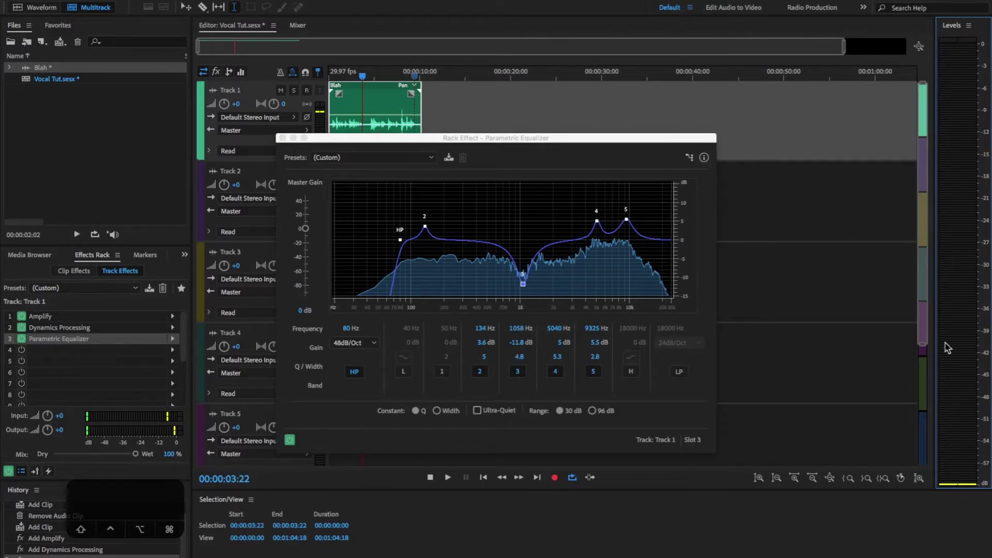
key(space)
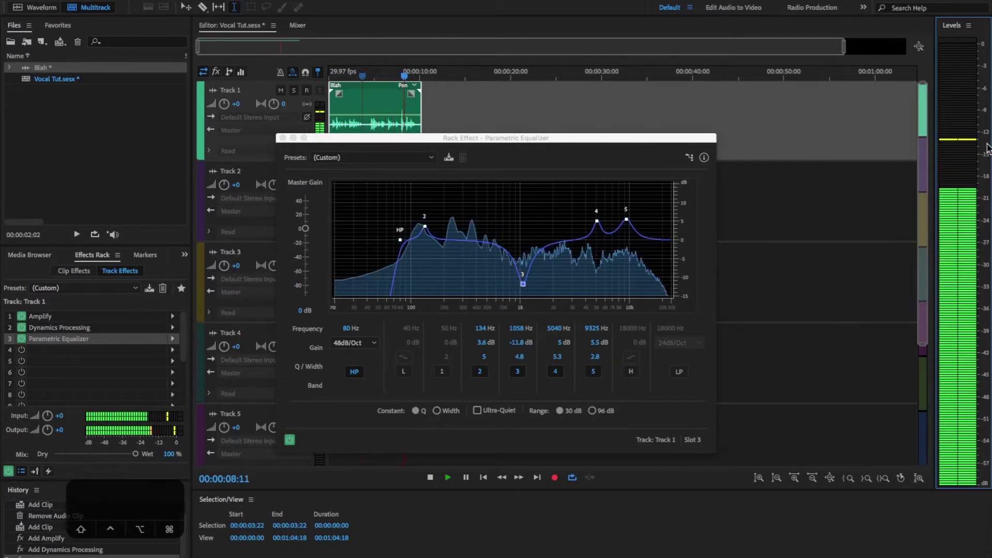
key(space)
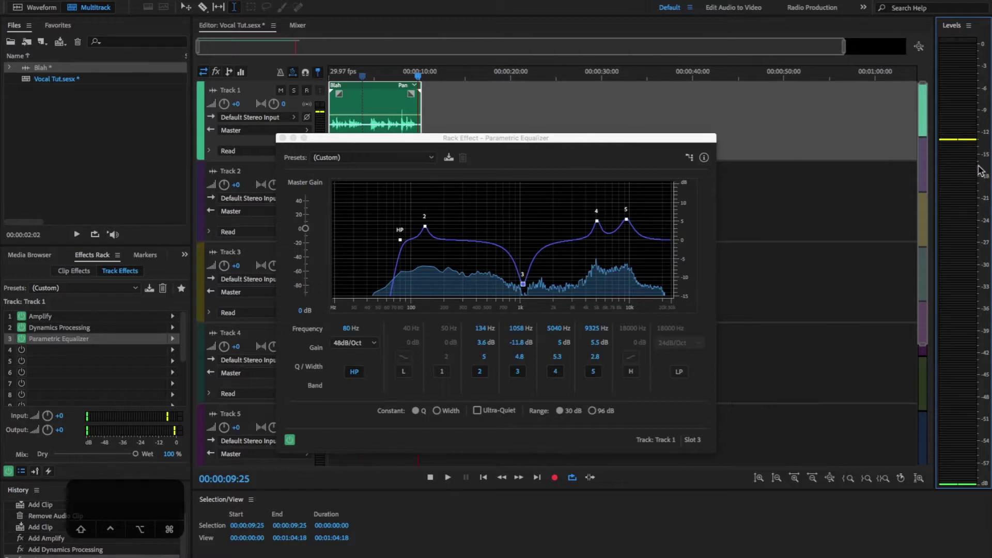
Set the equalizer's master gain to -4 dB, reset the level peaks and replay the vocal from the start
click(301, 311)
text(-4)
key(Return)
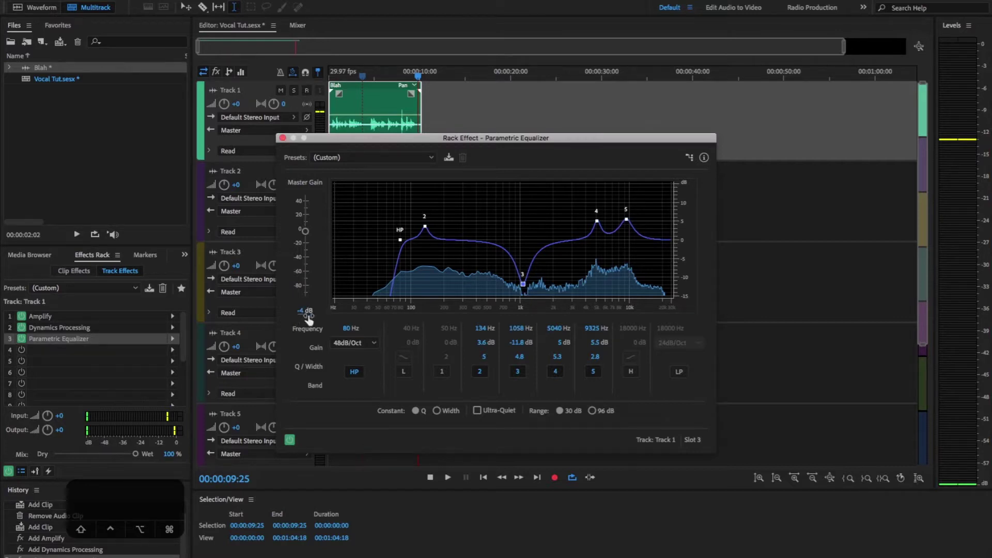
click(962, 353)
key(Home)
key(space)
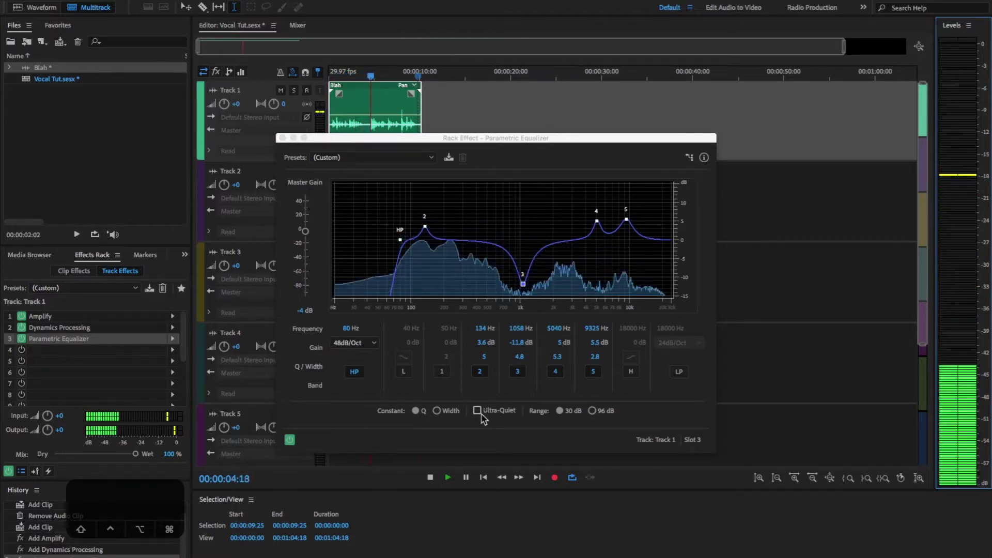
key(space)
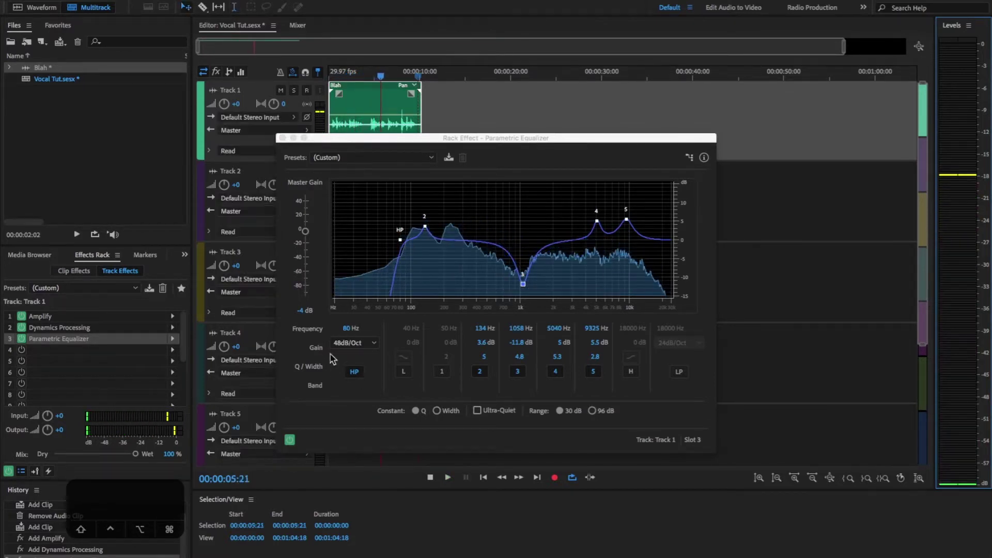
Set the equalizer's master gain to -2 dB, recheck the peak level during playback and close the equalizer window
click(305, 310)
key(Return)
key(space)
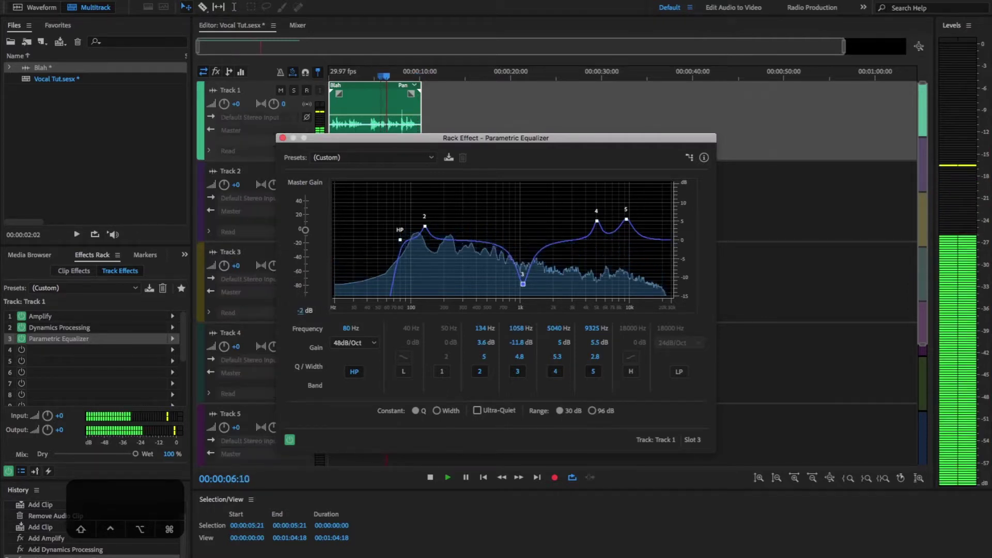
click(955, 297)
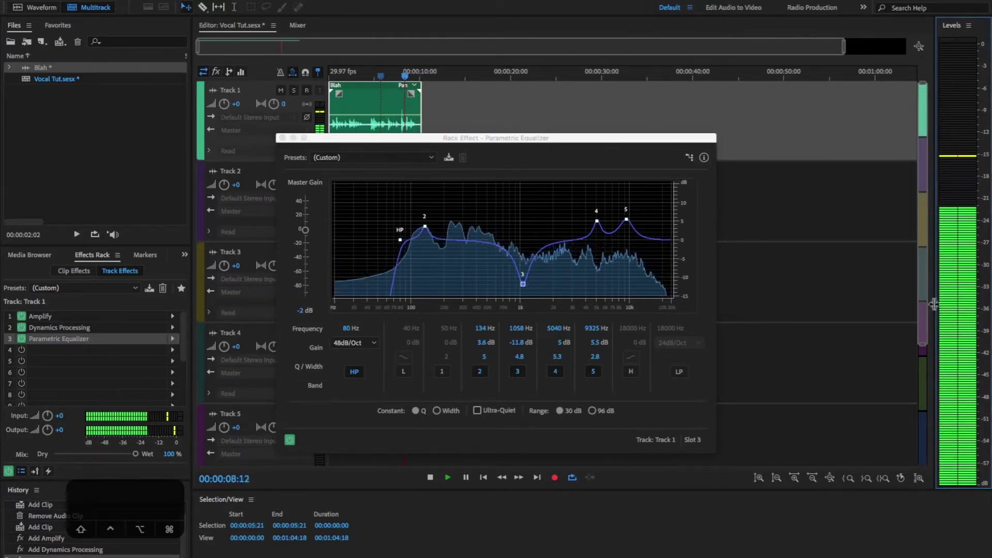
key(space)
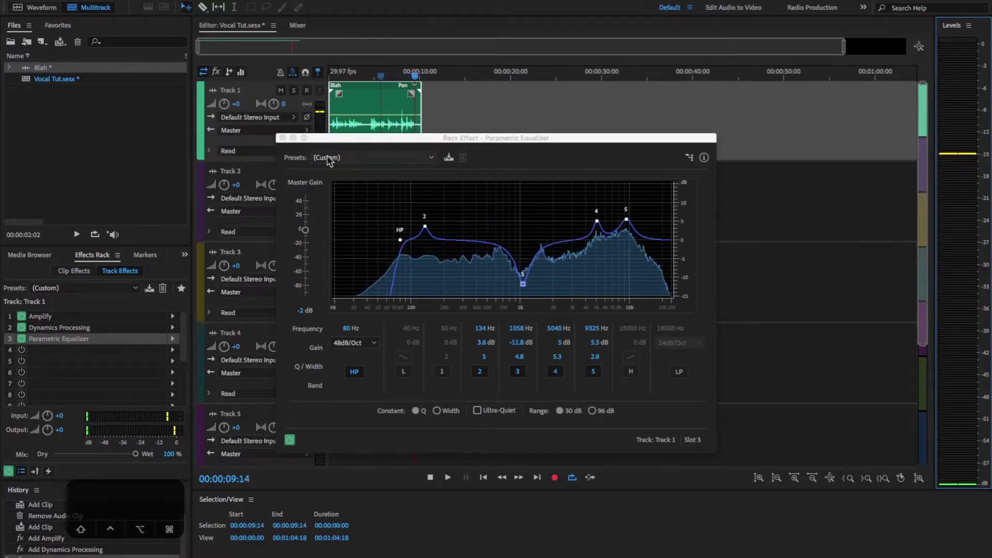
click(282, 138)
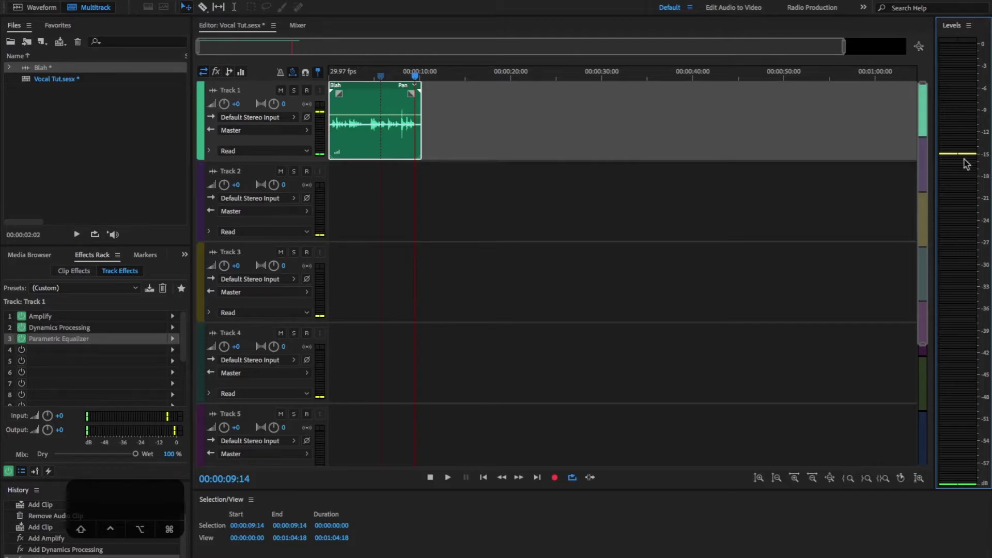
Add a Multiband Compressor in slot 4 of Track 1's effects rack and load its Pop Master preset
click(109, 349)
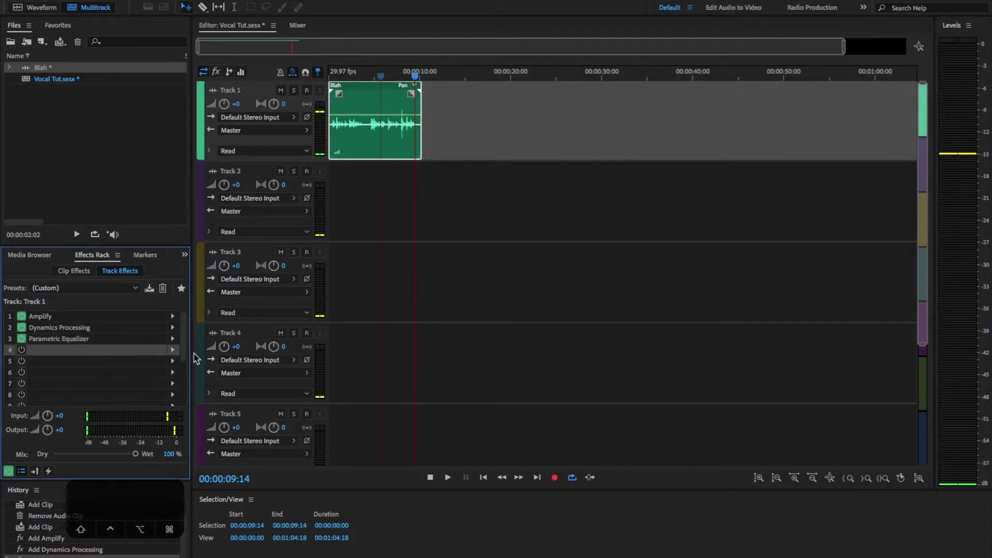
click(173, 349)
mouse_move(247, 389)
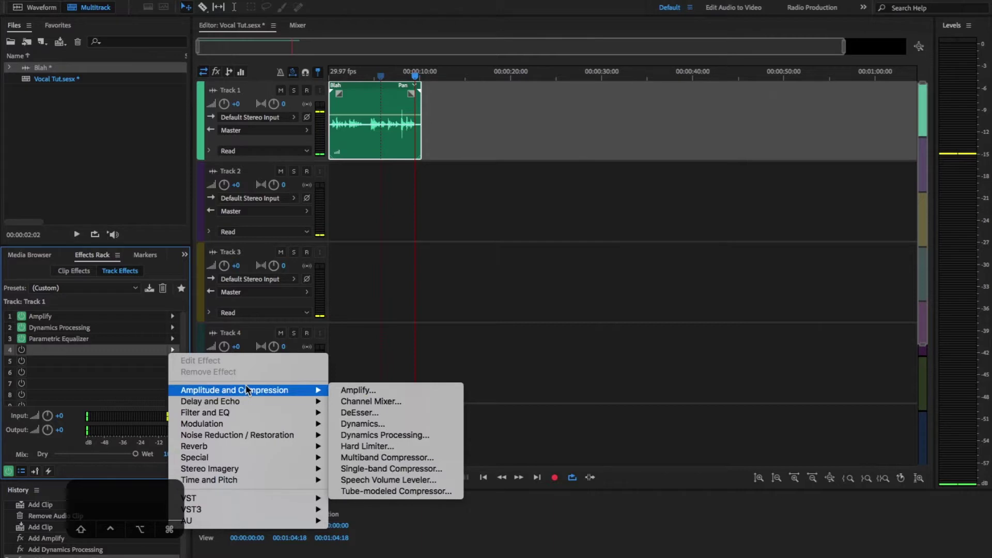
click(378, 457)
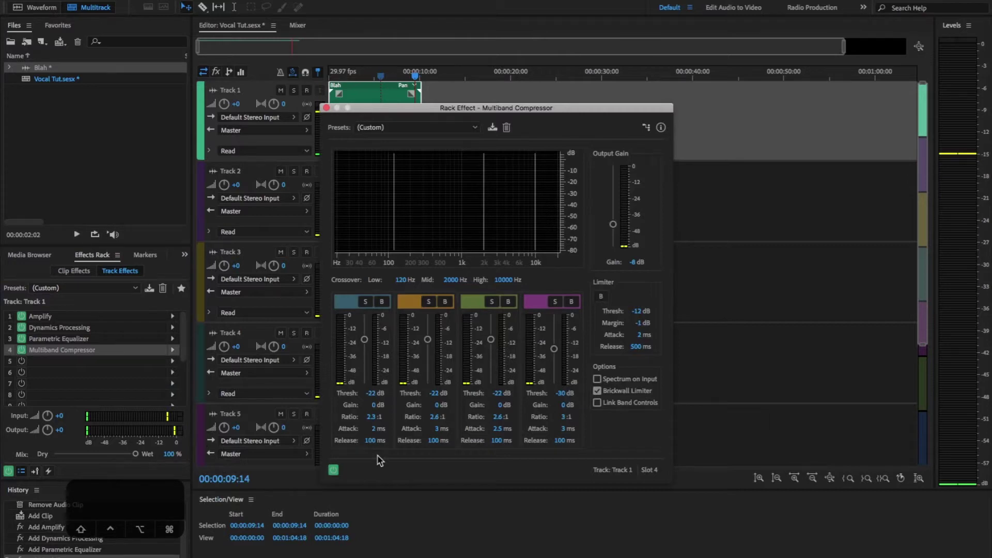
click(417, 127)
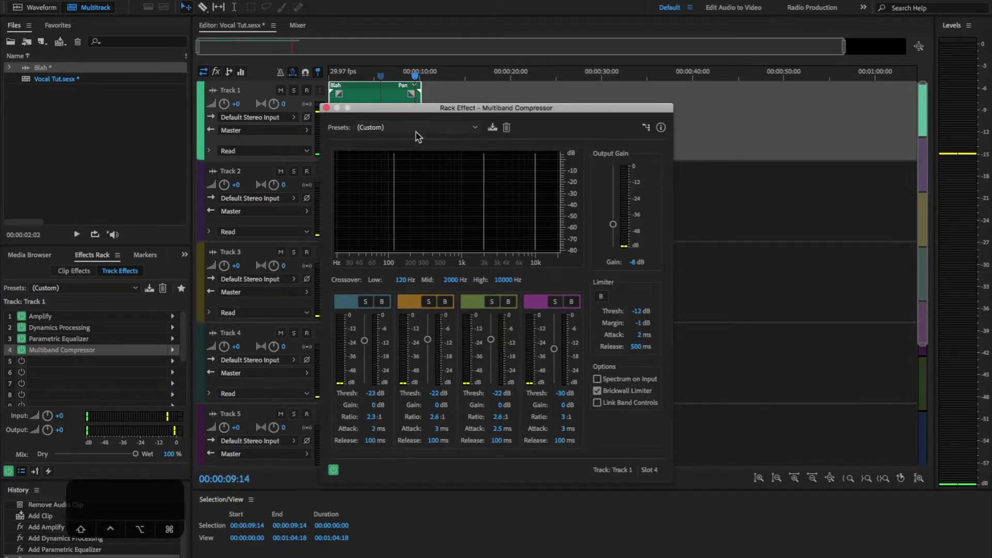
click(405, 284)
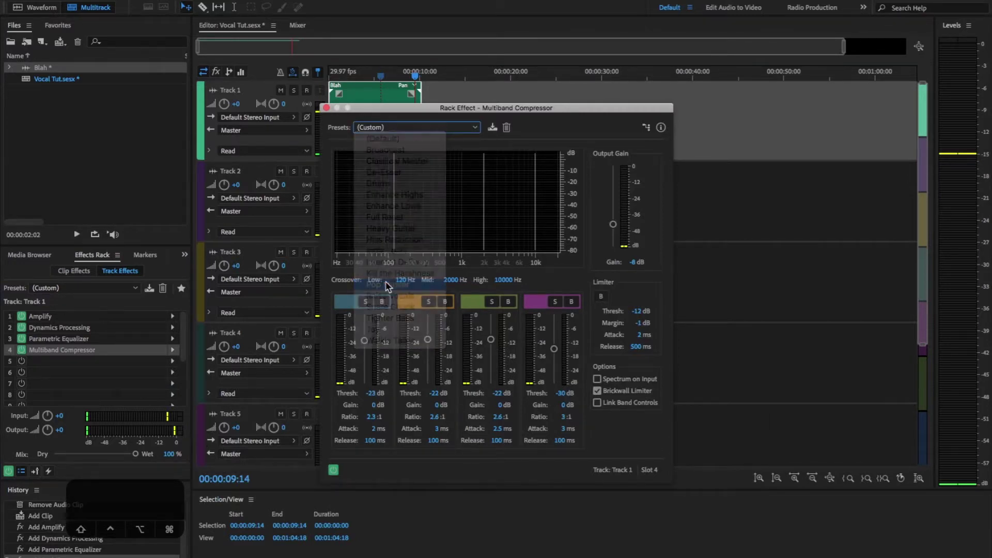
click(404, 127)
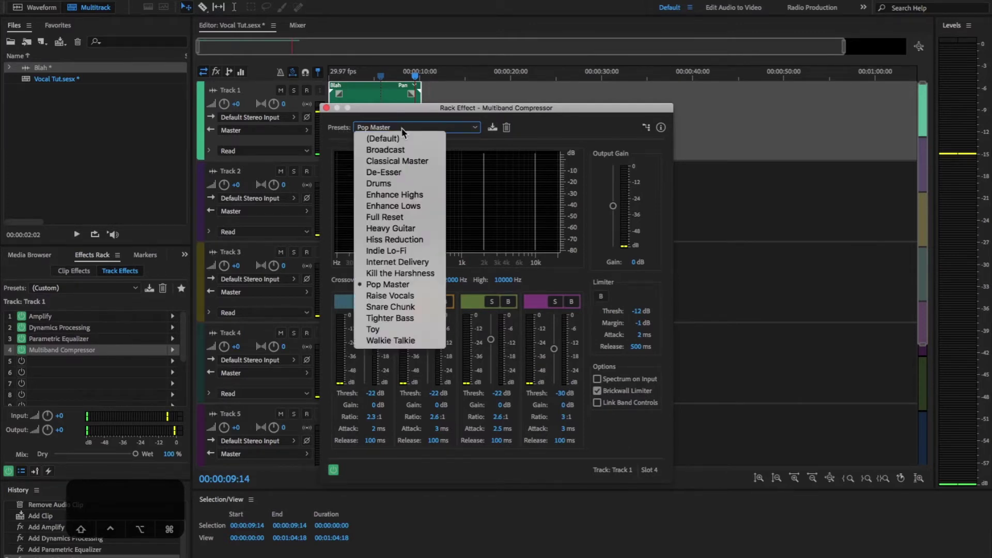
click(391, 286)
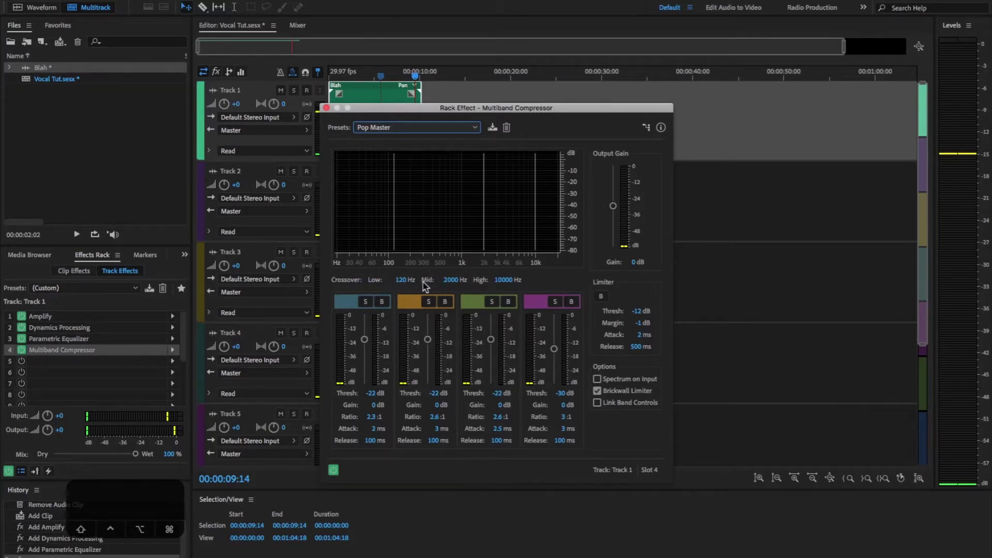
Play the vocal through the Pop Master preset, then replay it from the start to check its level
key(space)
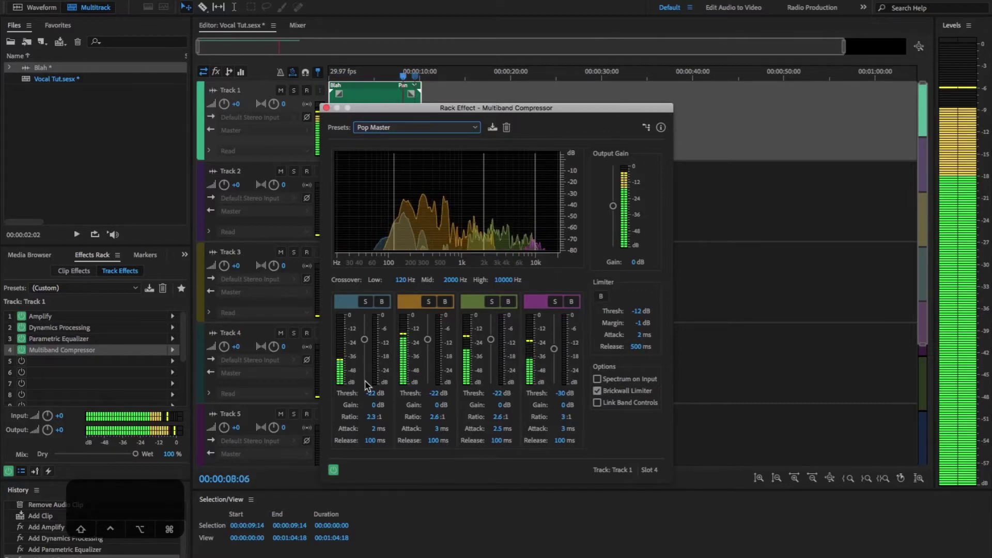
key(space)
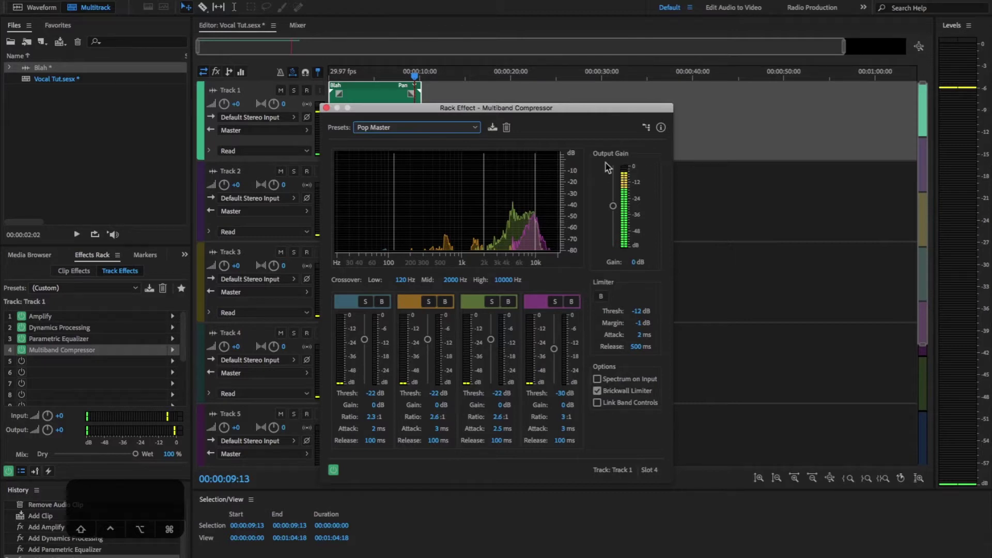
key(Home)
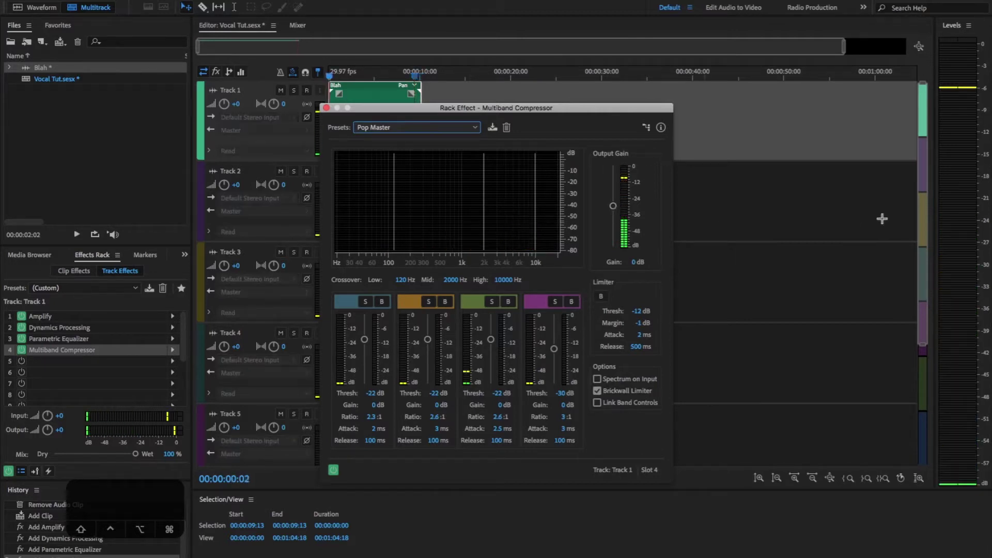
key(space)
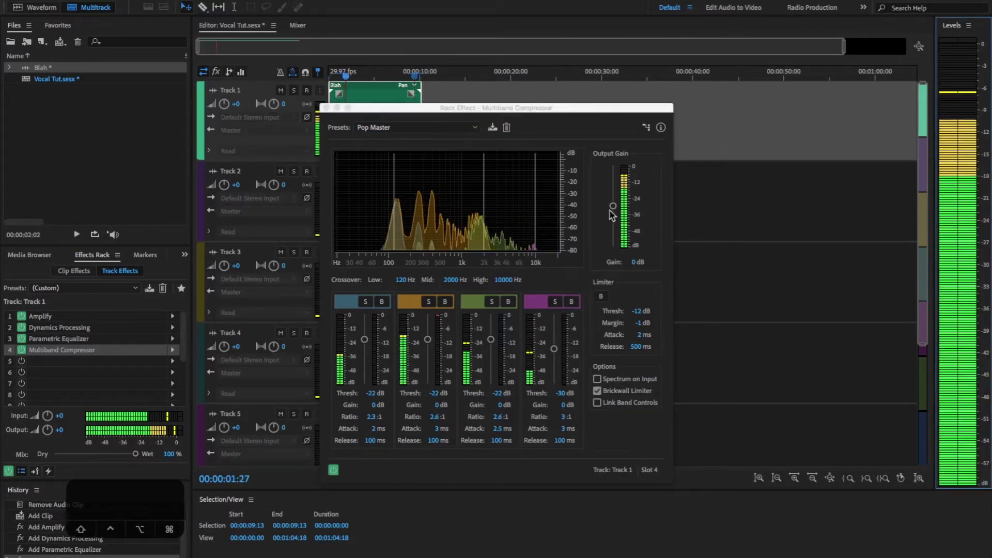
Lower the Multiband Compressor's output gain to -7 dB and replay the vocal from the start
drag(613, 206, 613, 224)
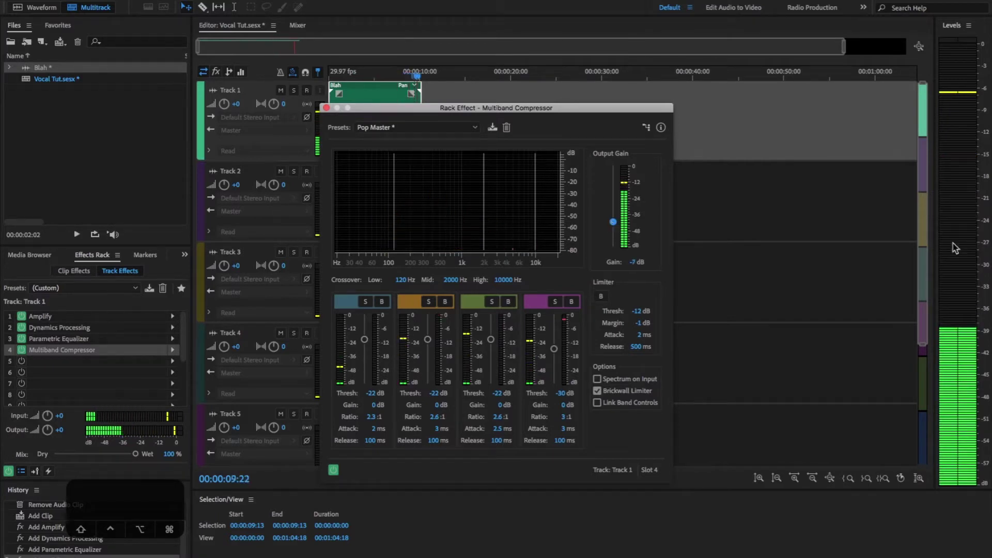
key(space)
key(space)
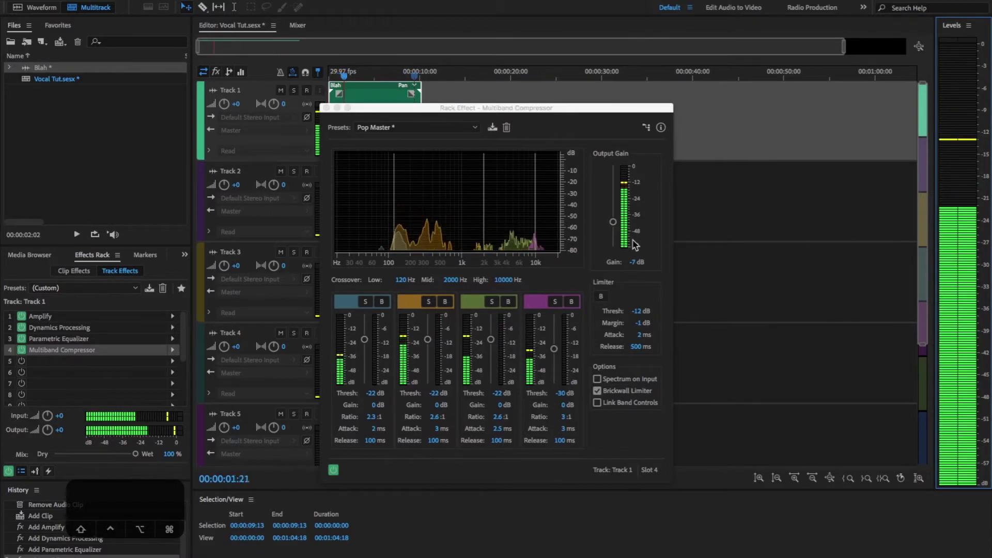
Set the Multiband Compressor's output gain to -9 dB, reset the level peaks and close the effect window
click(628, 262)
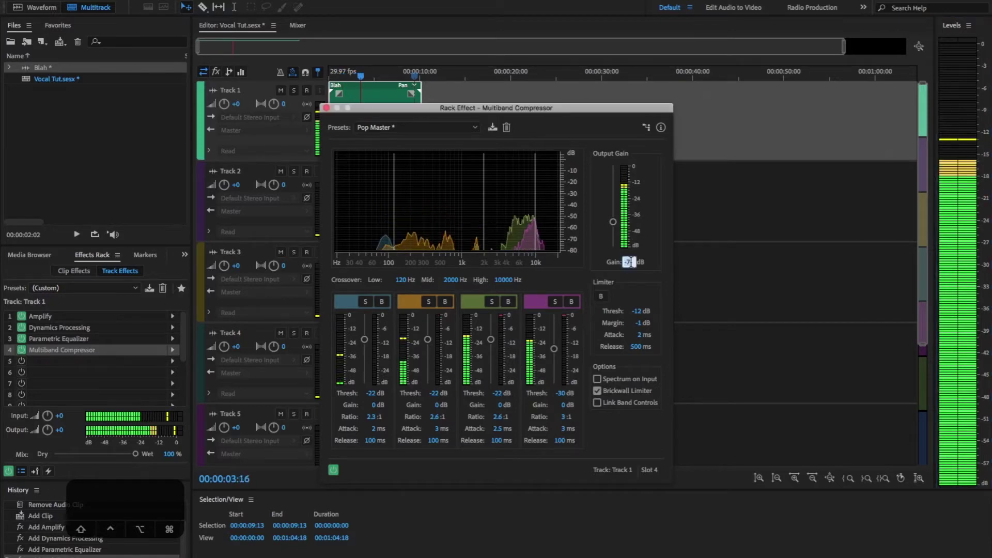
text(-9)
key(Return)
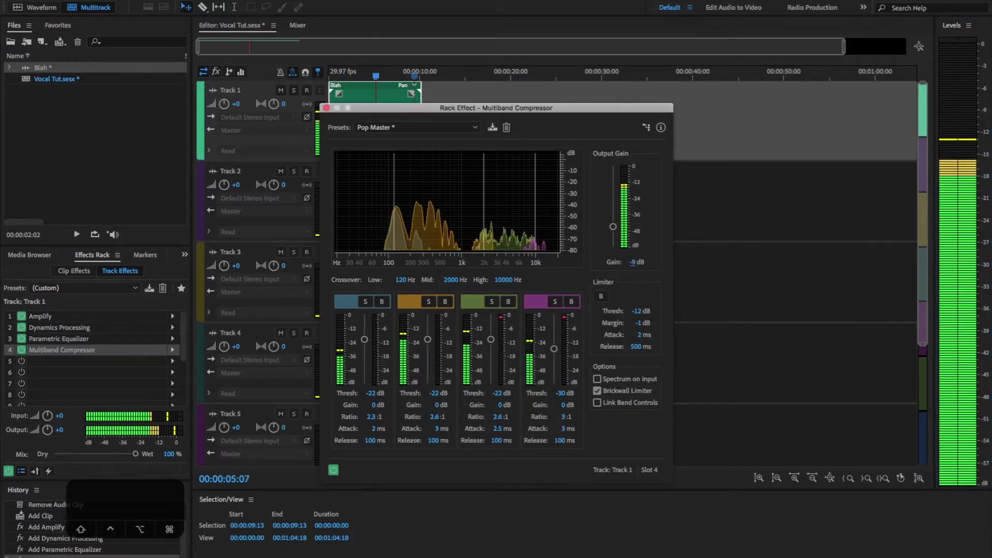
click(971, 275)
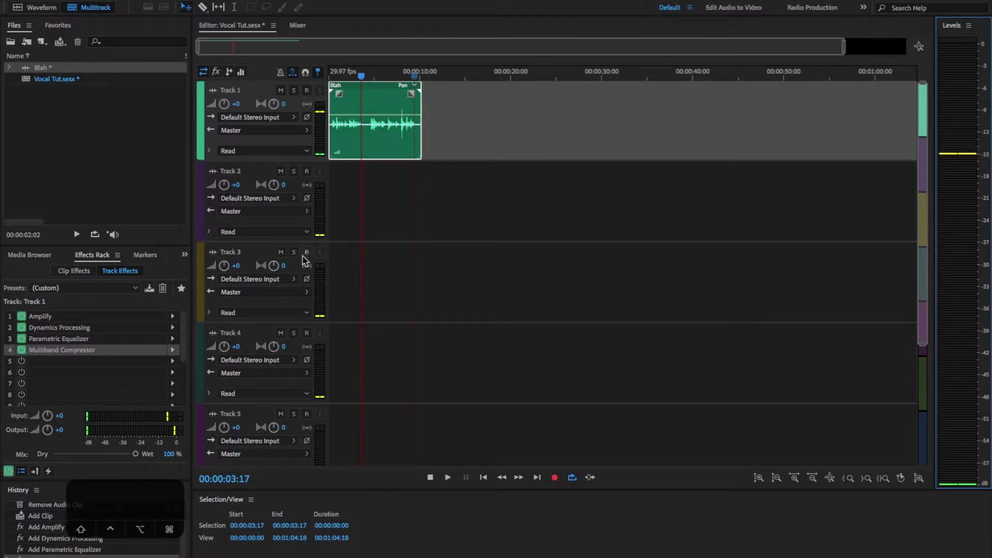
Play the vocal from the start with Track 1's whole effects rack bypassed, switching the rack back on to compare
drag(349, 74, 267, 80)
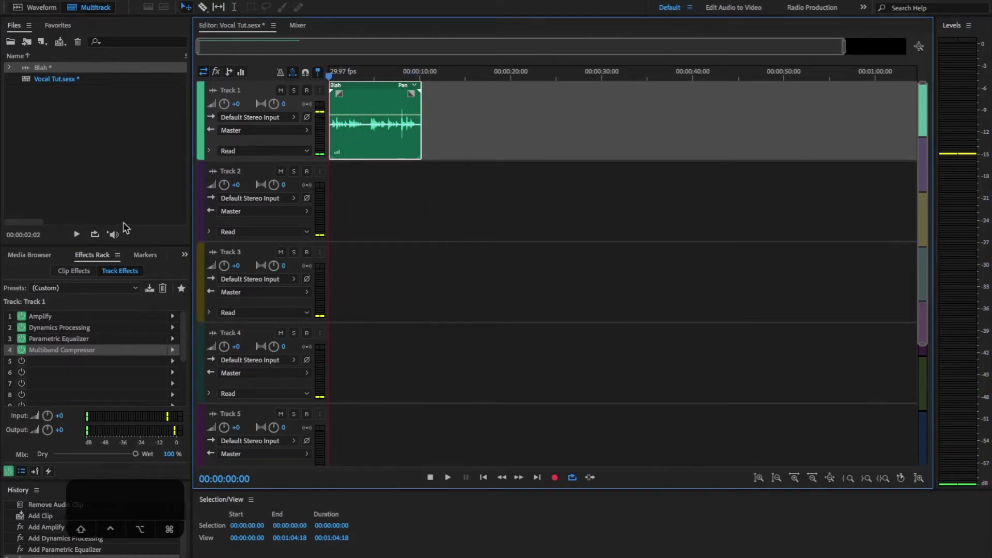
click(9, 471)
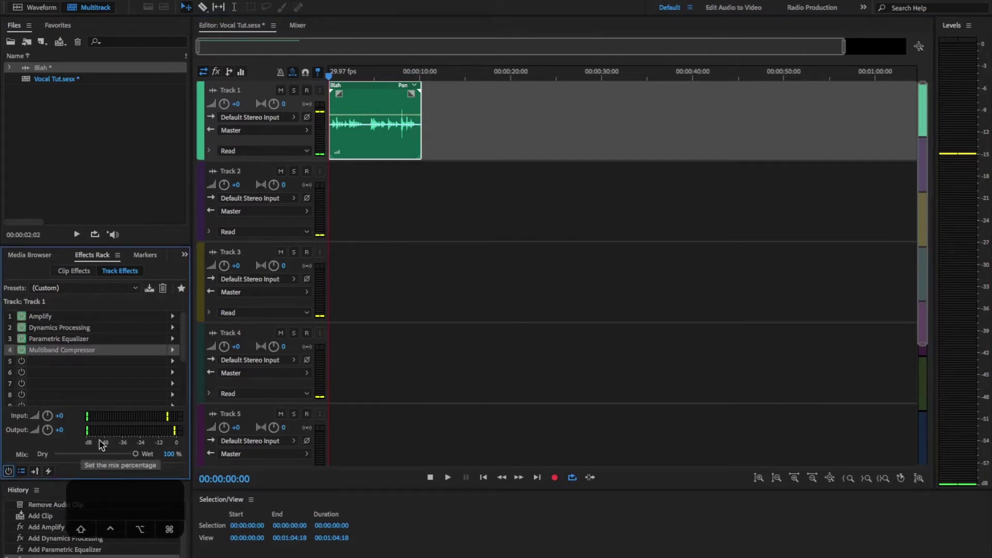
key(space)
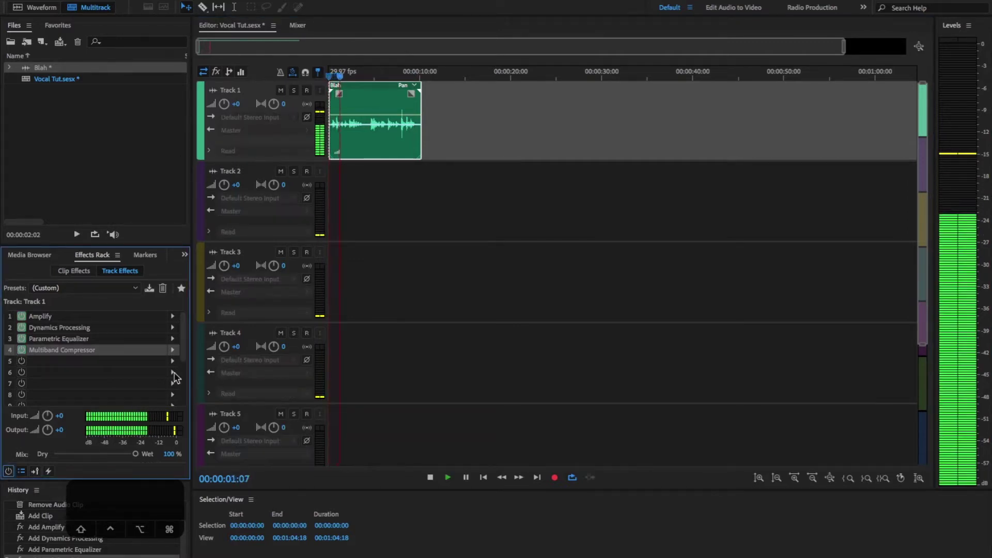
click(9, 471)
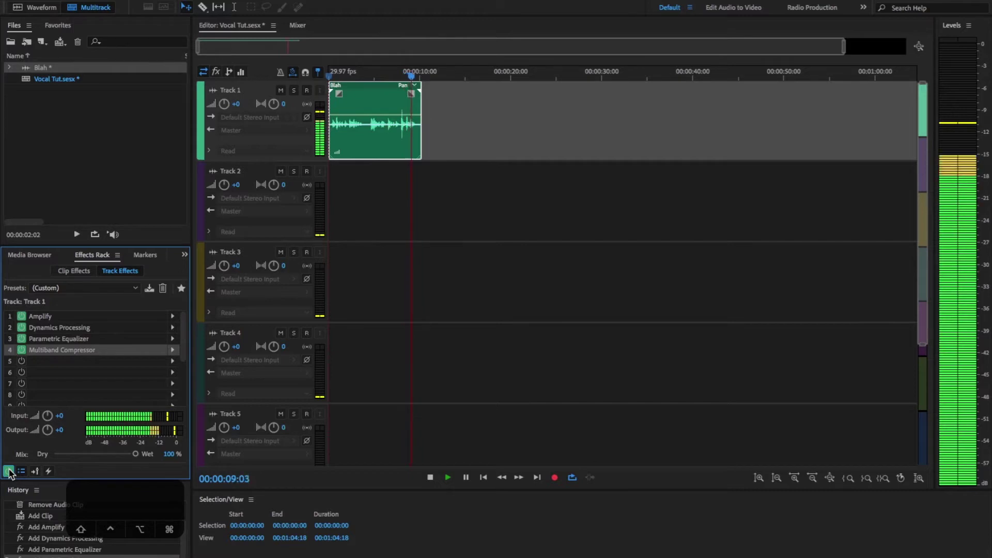
key(space)
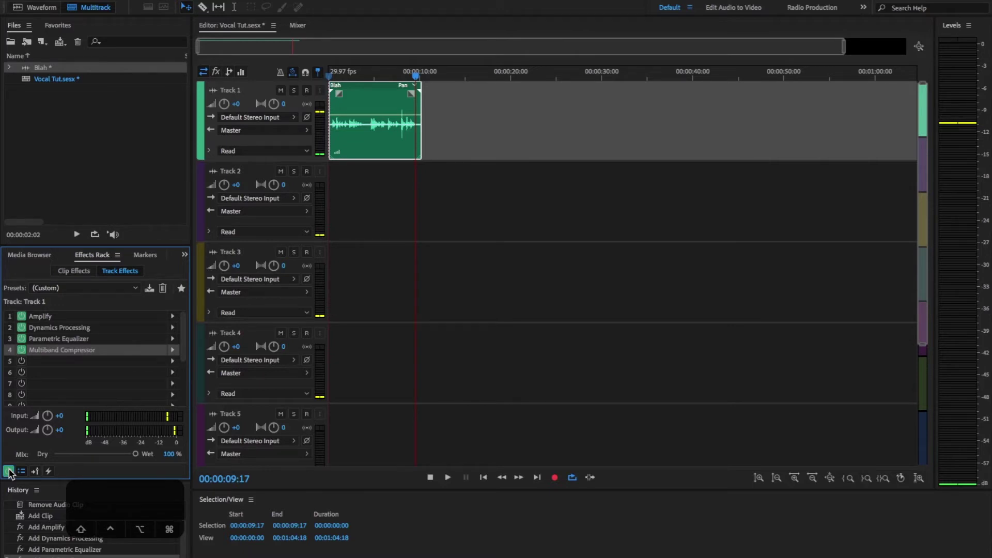
click(56, 328)
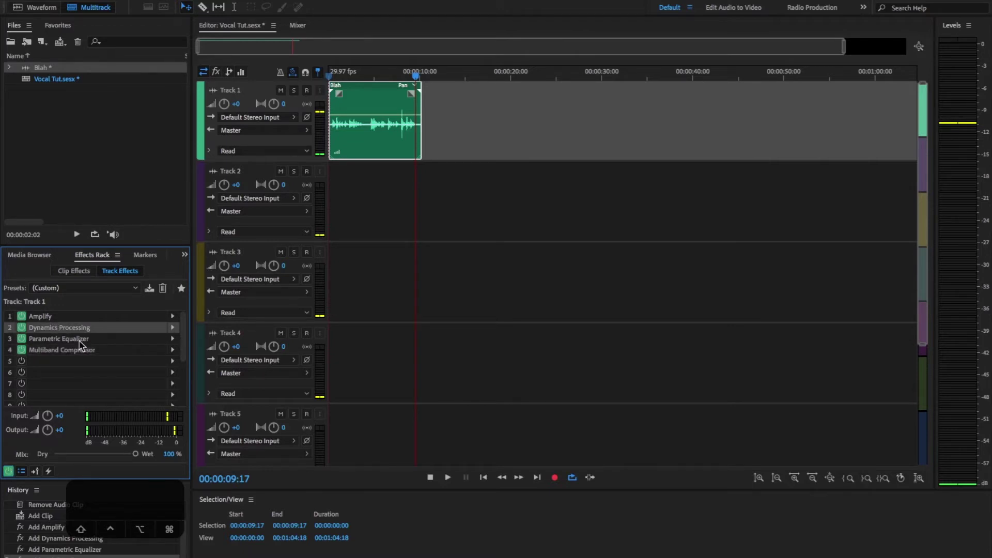
click(73, 341)
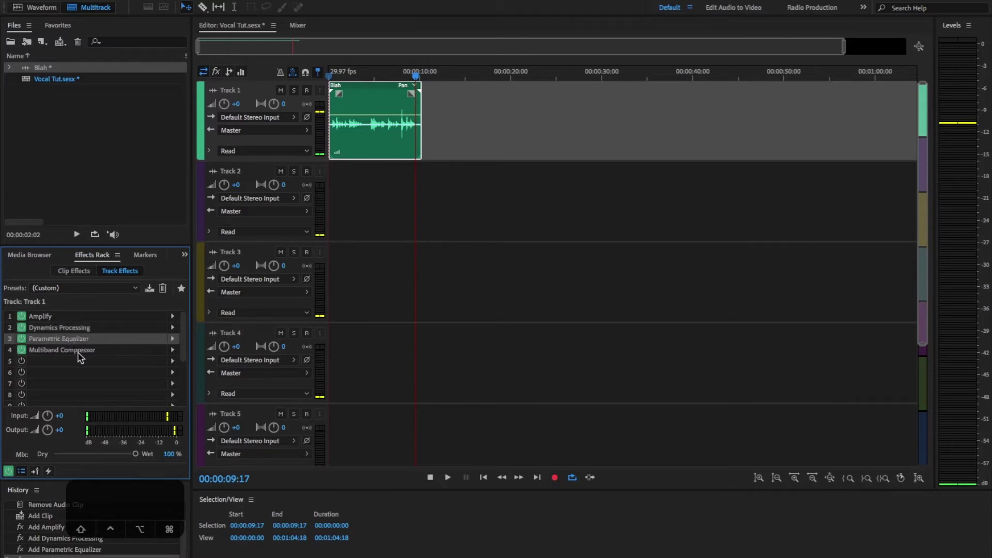
click(86, 373)
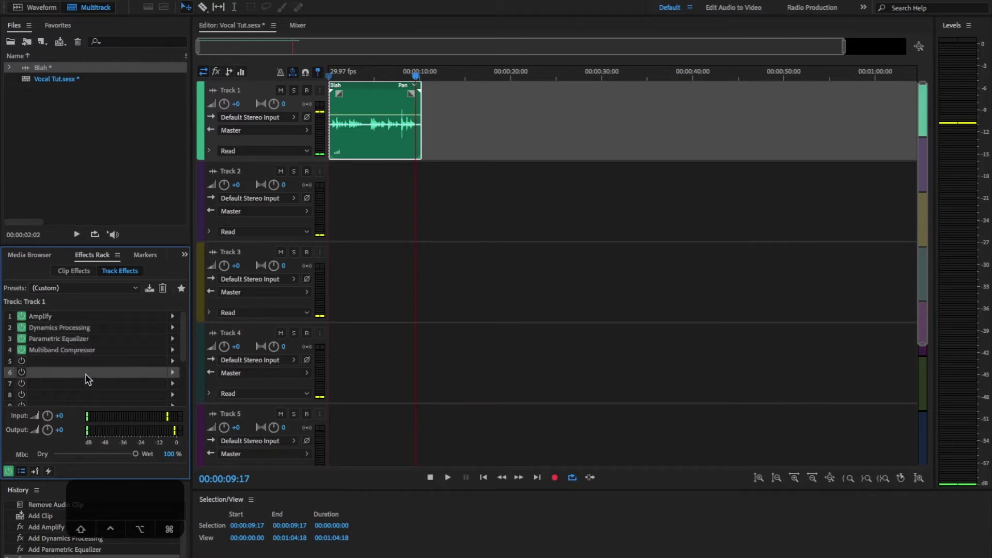
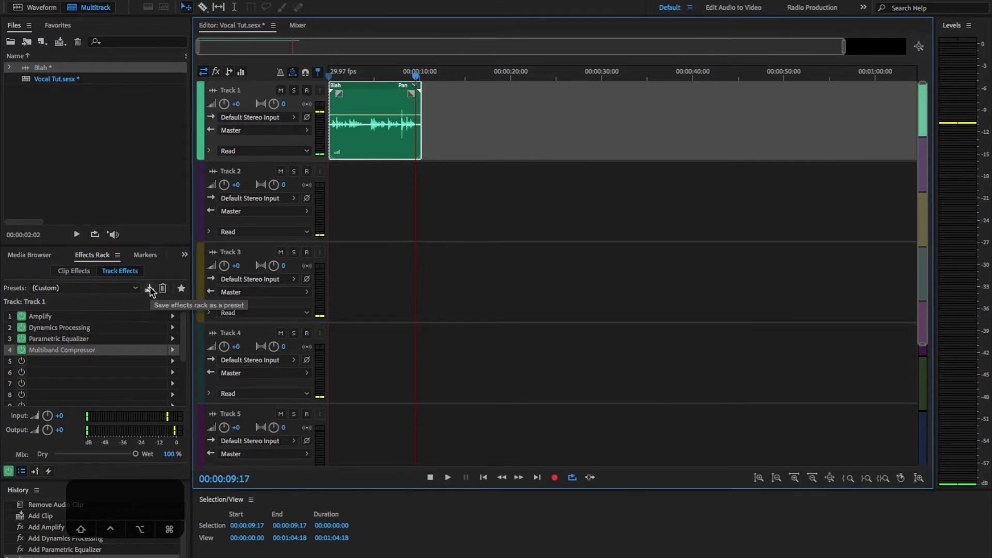
Save Track 1's effects rack as a preset named Radio VO
click(149, 288)
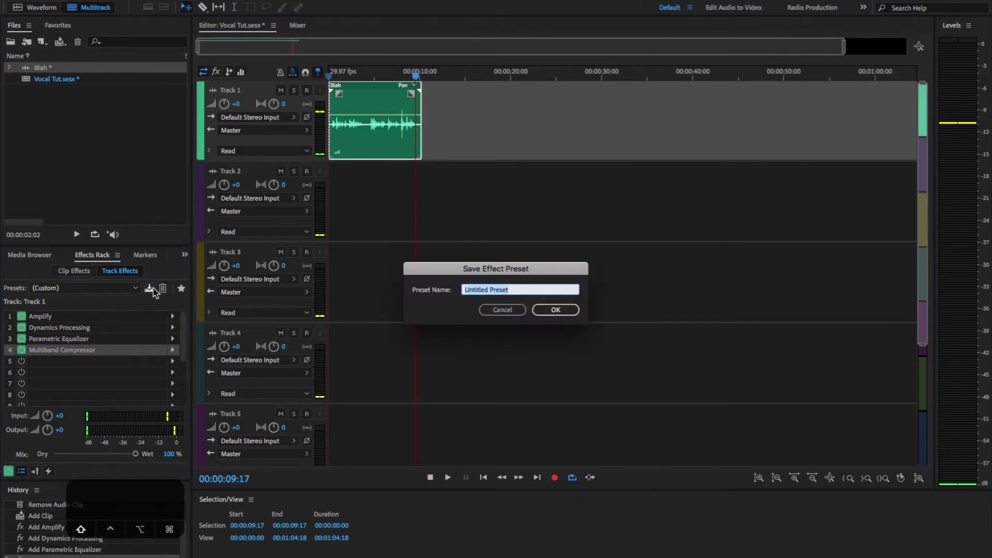
text(Radio VO)
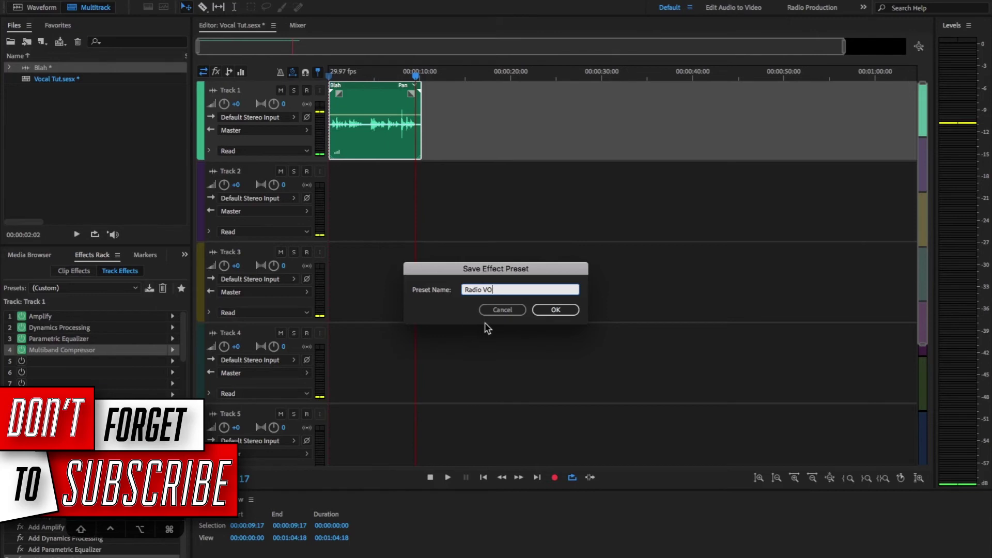
click(555, 310)
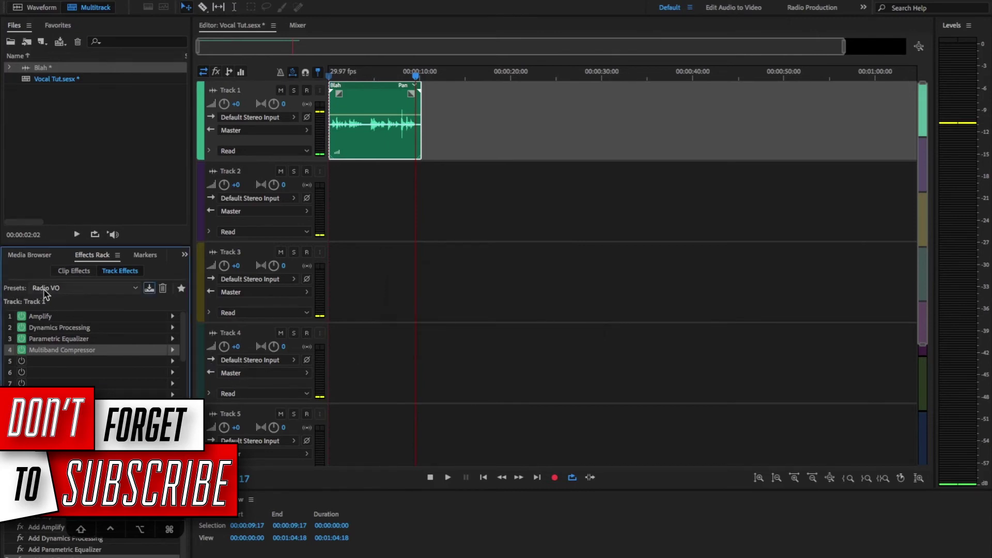
Move the Blah vocal clip from Track 1 to the start of Track 2
click(395, 236)
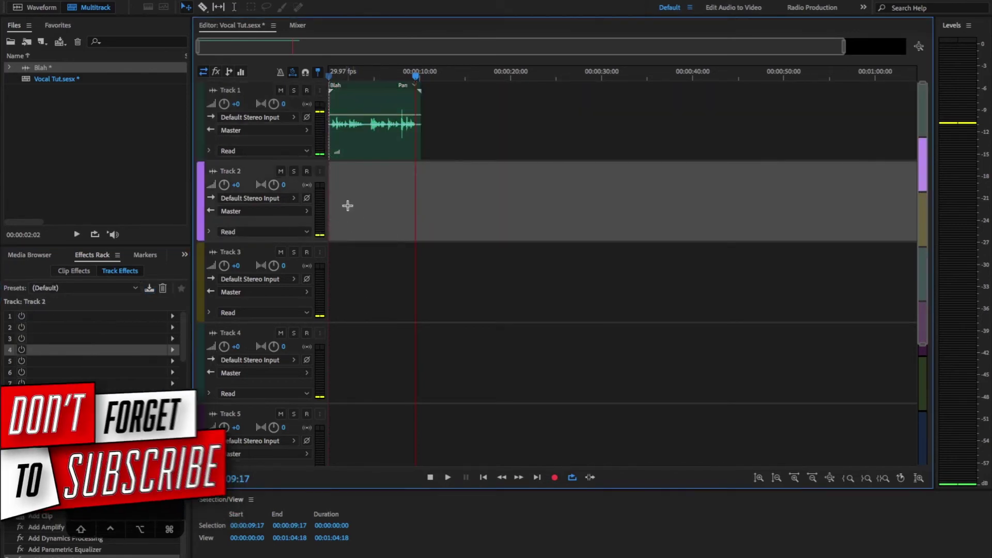
drag(361, 85, 358, 196)
click(346, 168)
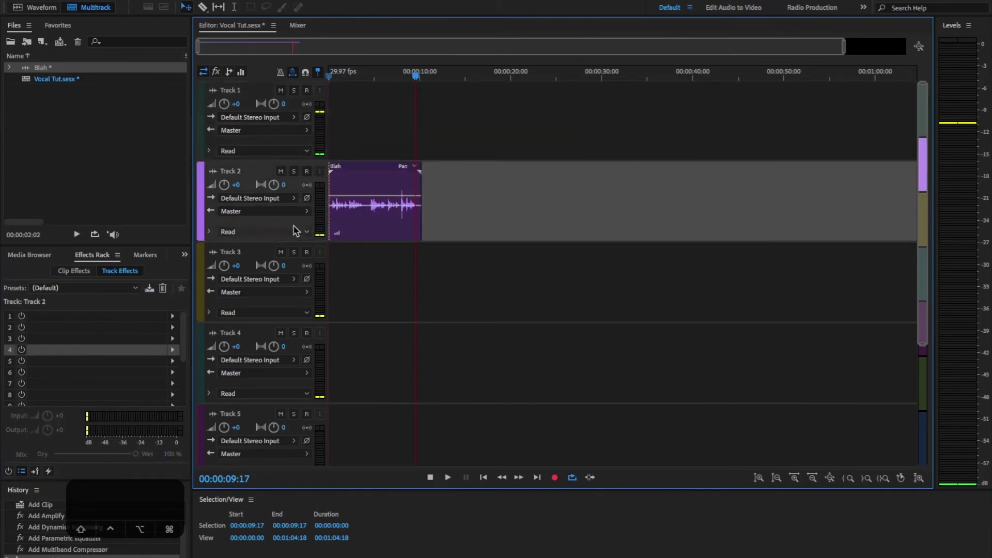
Check Track 1's effects rack, then play the clip on Track 2 from the start without effects
click(366, 82)
key(Home)
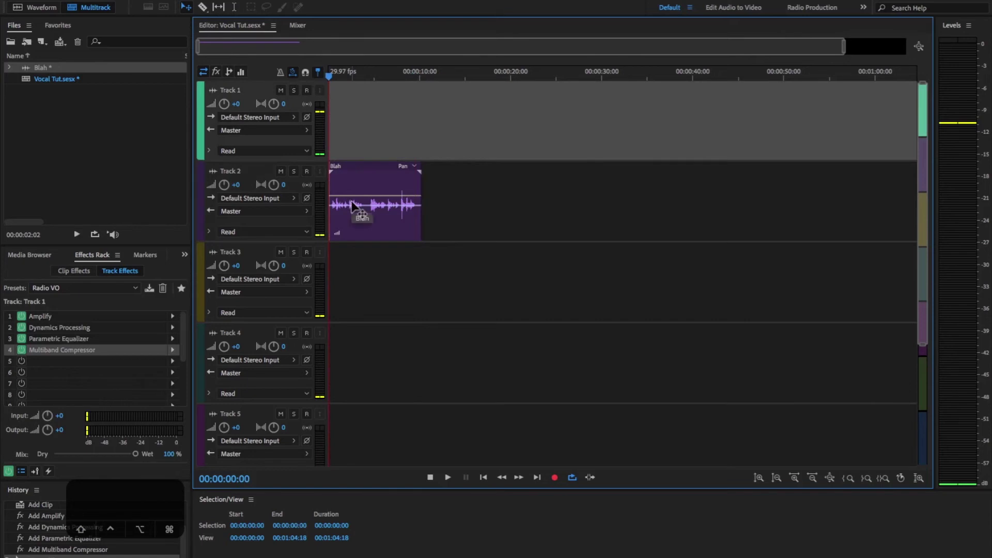
click(507, 231)
key(space)
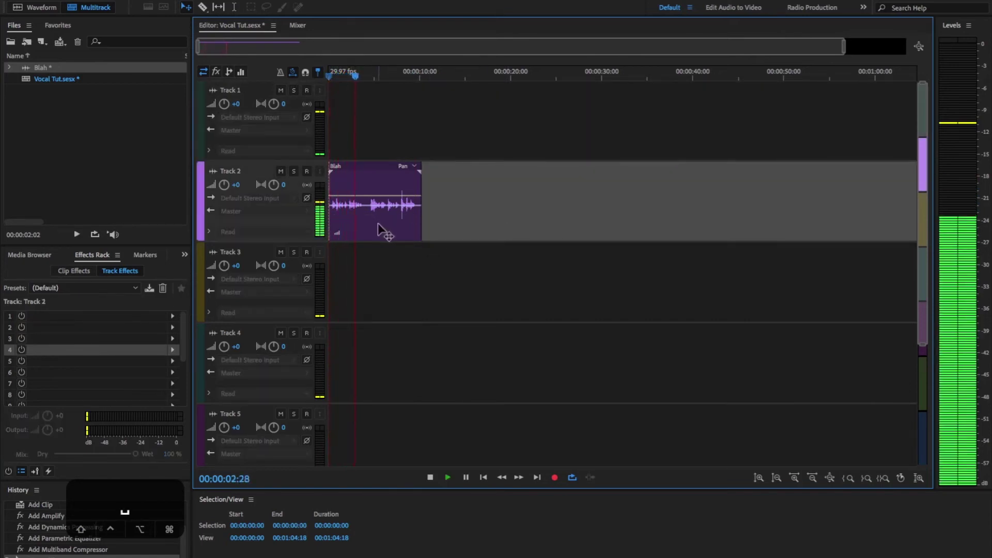
key(space)
Split the Track 2 clip at 00:00:04:04, move its second part up to Track 1 and play it through the effects
key(t)
click(366, 184)
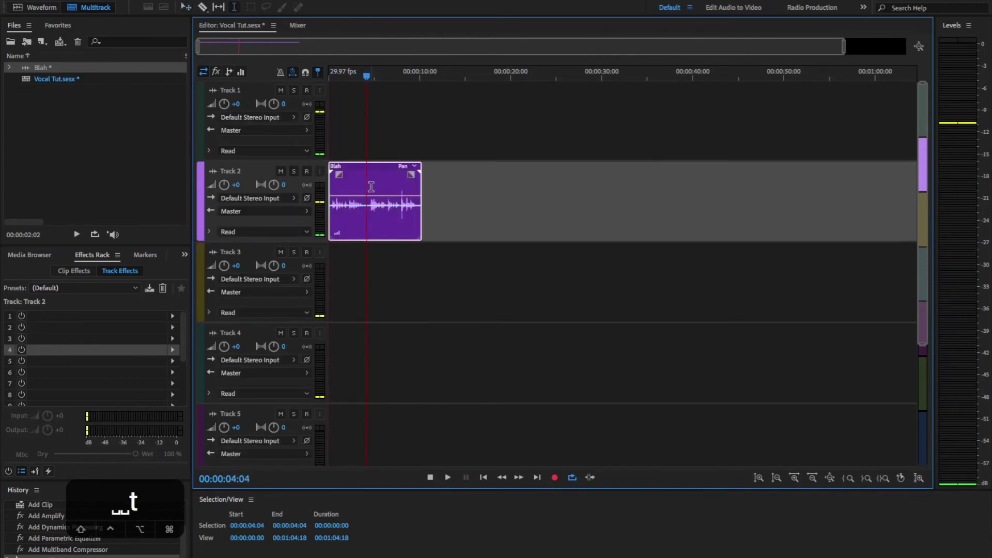
key(super+k)
drag(383, 171, 383, 132)
key(space)
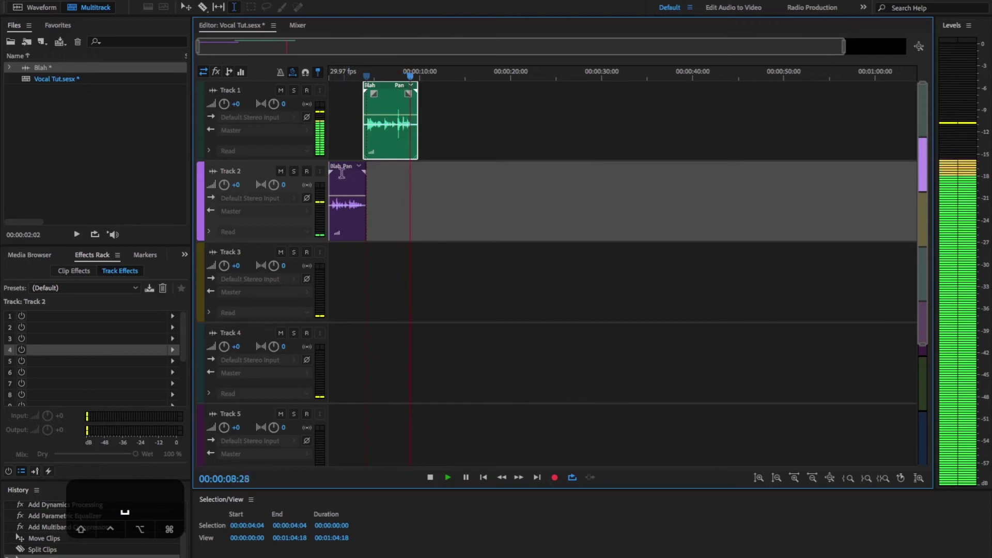
key(space)
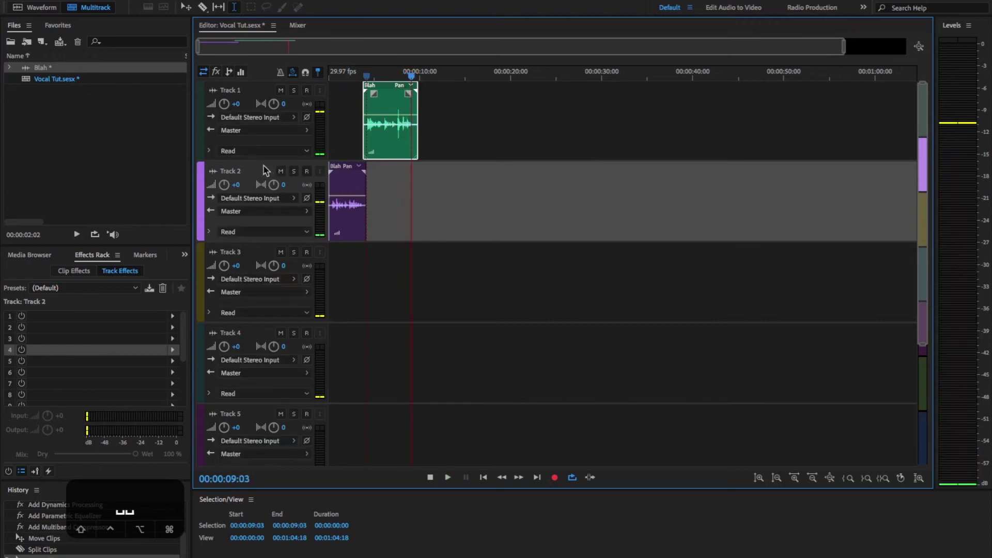
Check Track 1's effects rack, then apply the Radio VO rack preset to Track 2
click(347, 94)
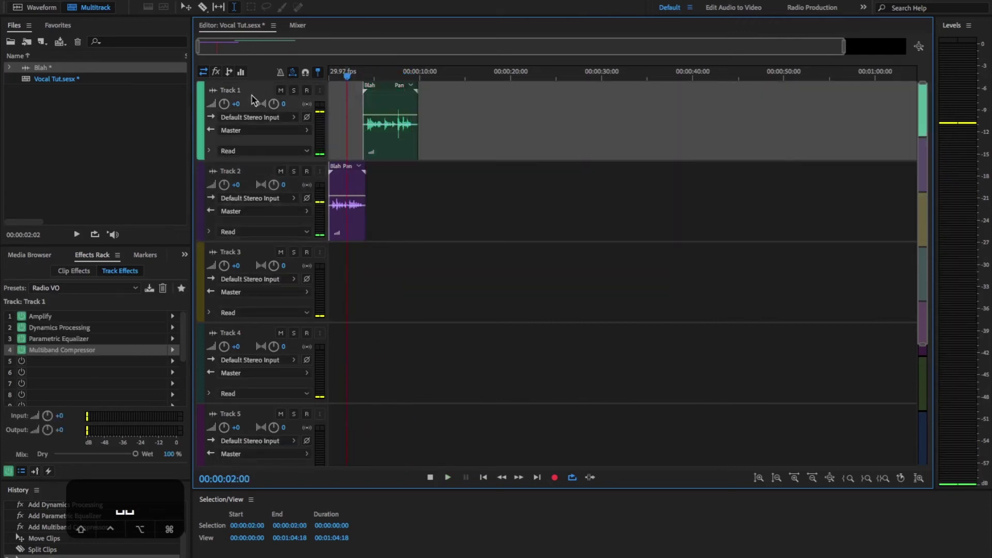
click(400, 191)
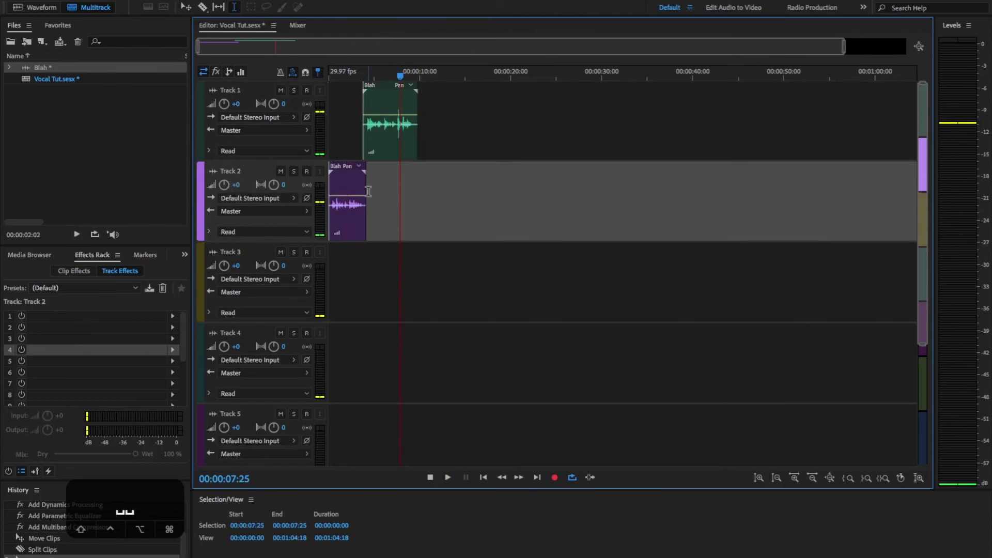
click(70, 294)
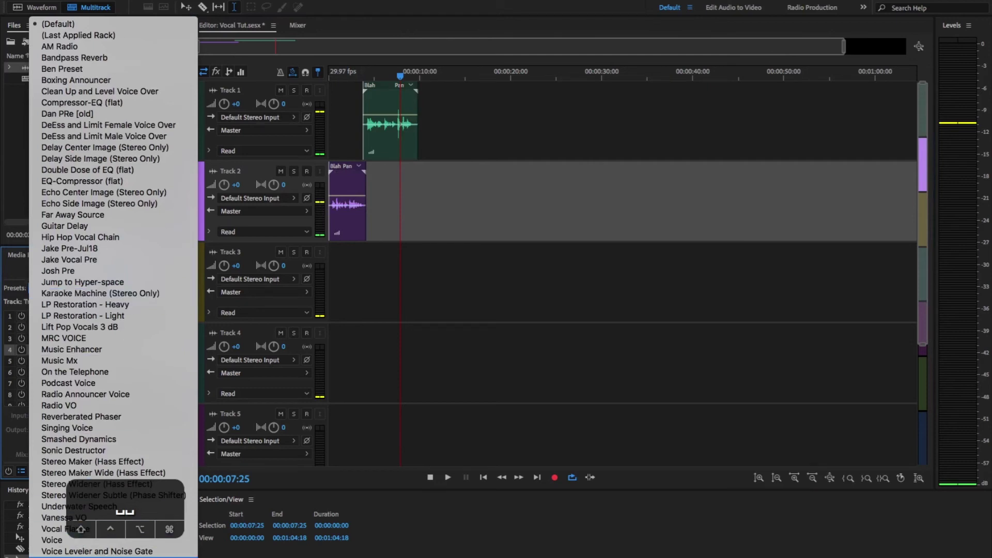
click(59, 406)
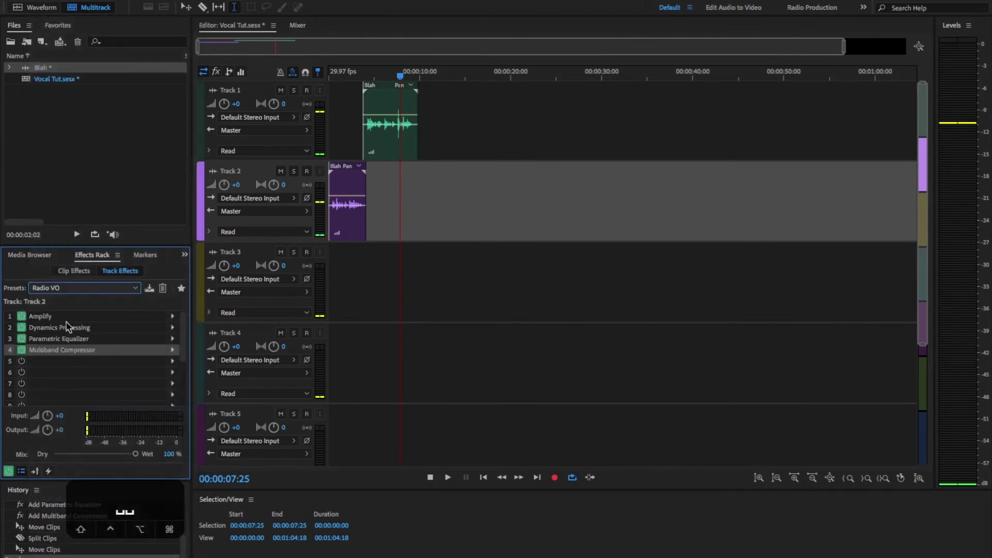
Play the session from the start through both clips on Track 2 and Track 1, then stop playback
click(334, 74)
key(Home)
key(space)
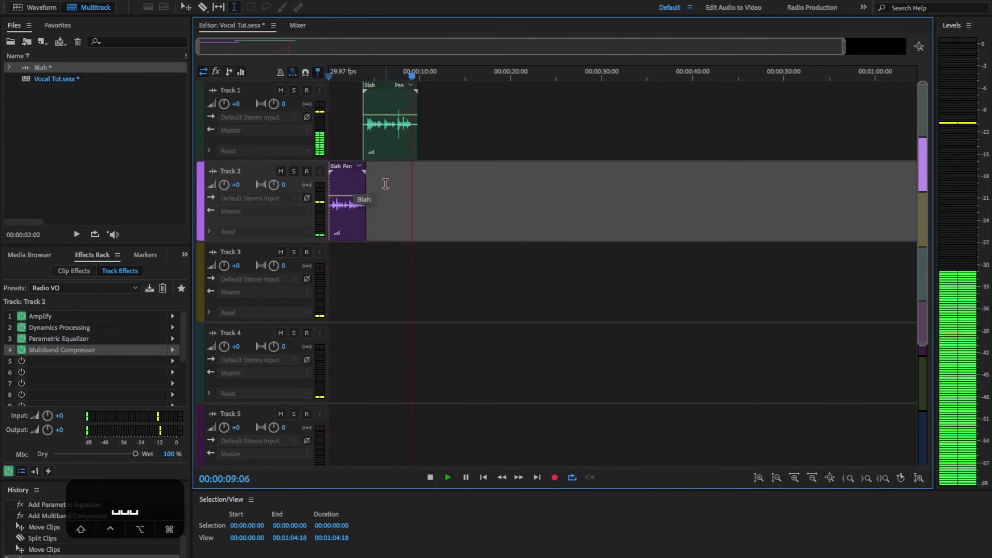
key(space)
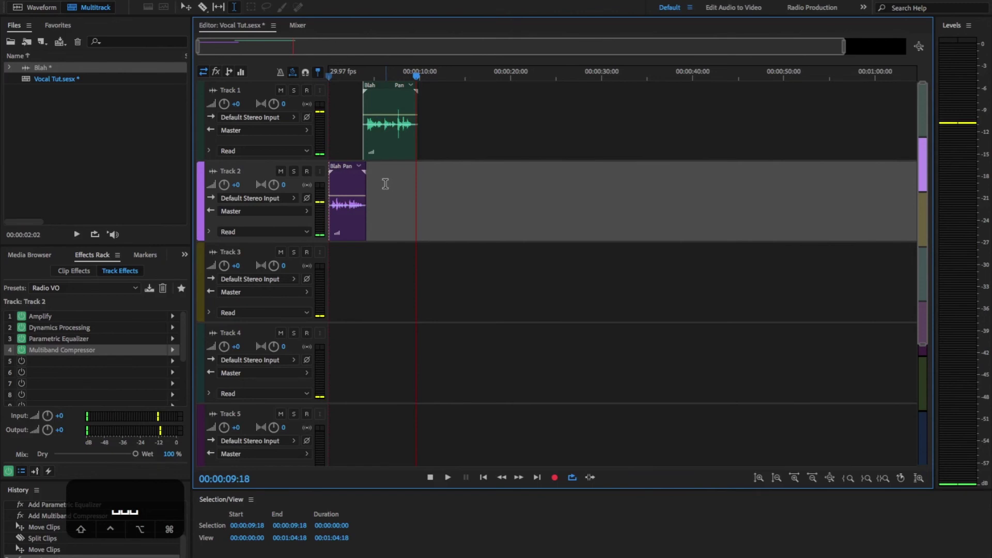